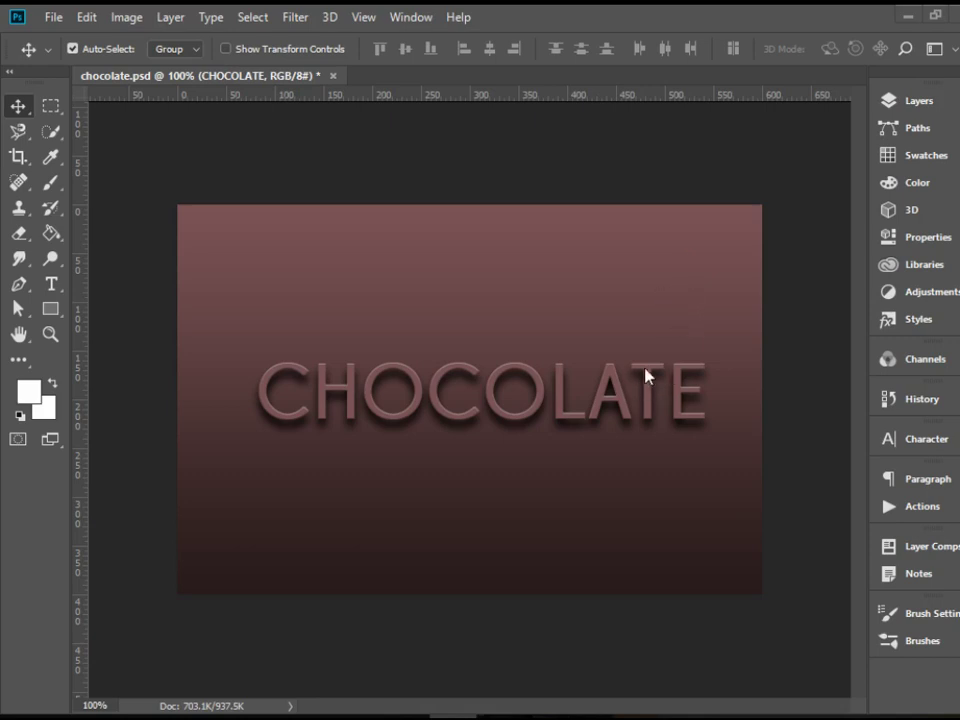
# - Hide the CHOCOLATE text layer in the Layers panel, then collapse the panel
pyautogui.click(637, 281)
pyautogui.click(944, 104)
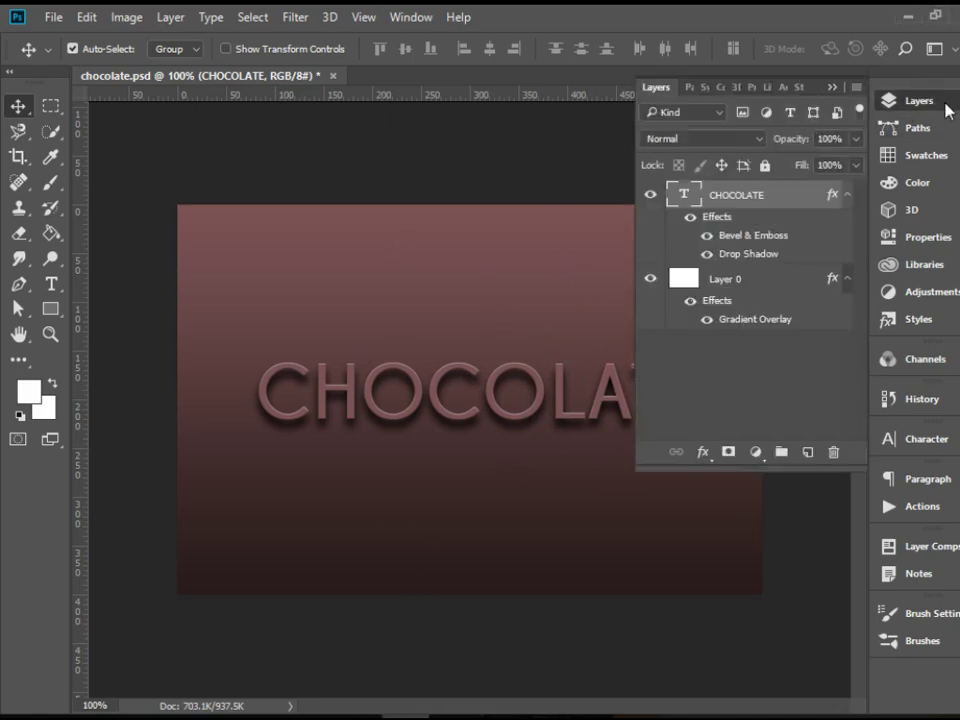
pyautogui.click(650, 199)
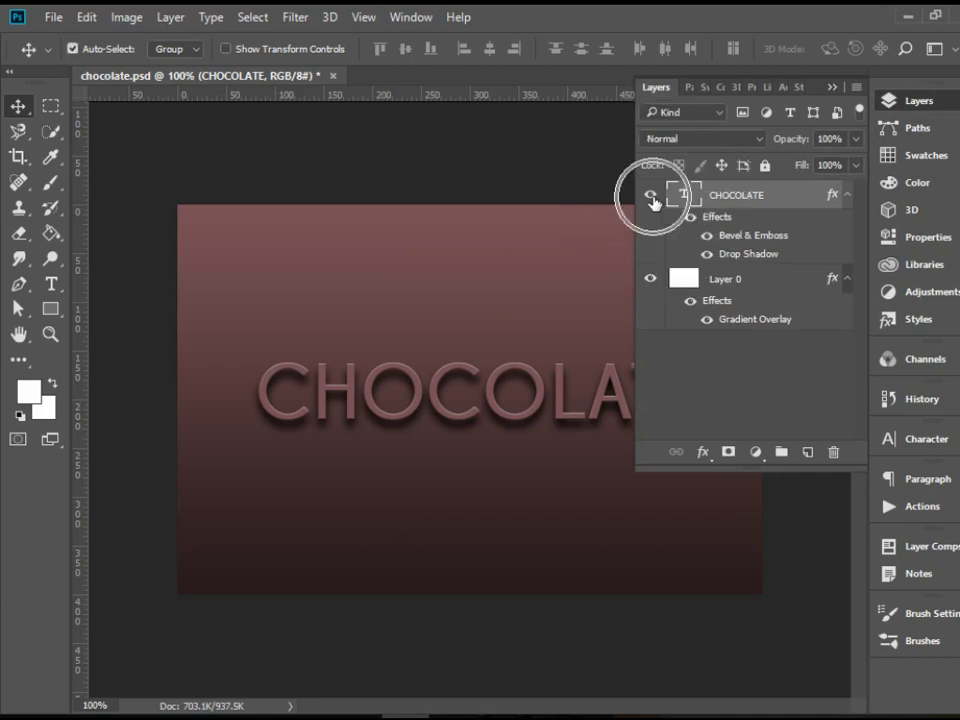
pyautogui.click(926, 103)
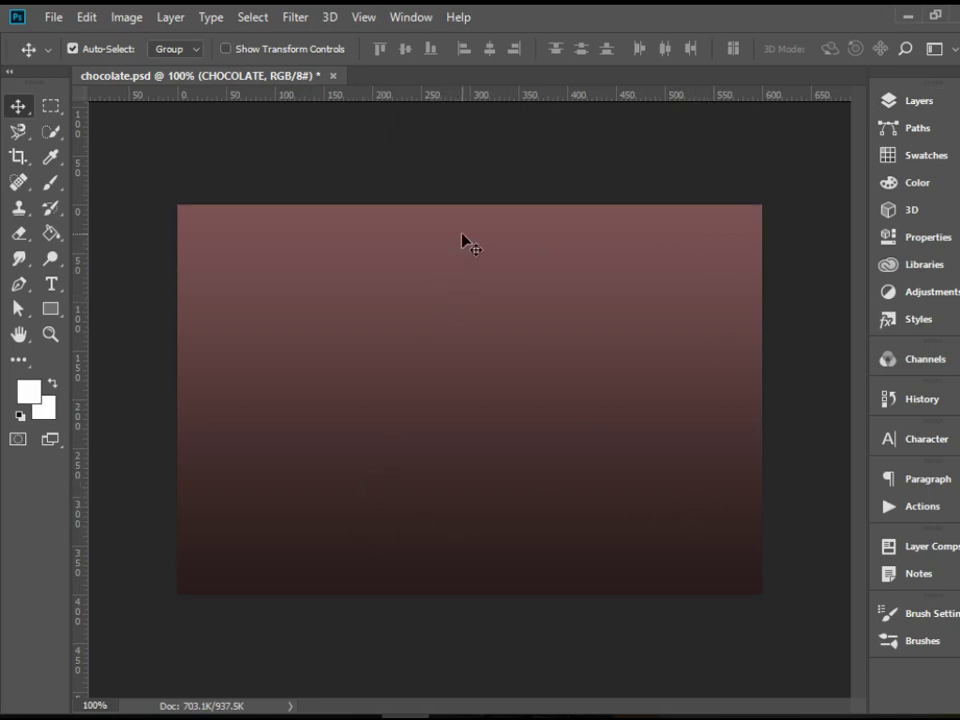
pyautogui.press('ctrl')
# - Close chocolate.psd without saving and create a new white 600 × 400 px, 72 ppi document
pyautogui.click(333, 76)
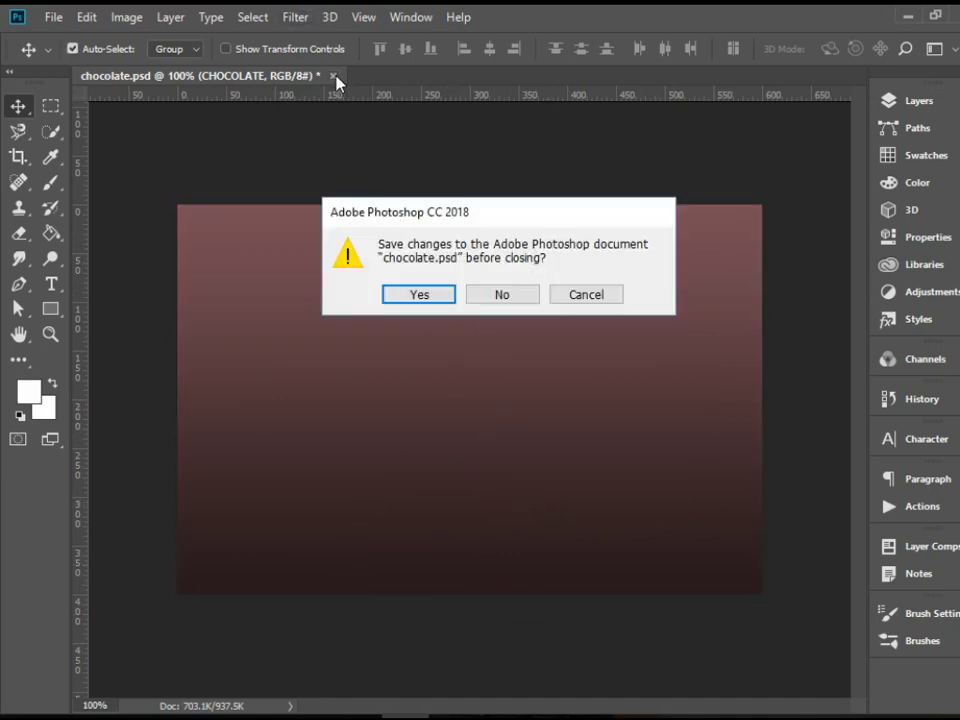
pyautogui.click(502, 295)
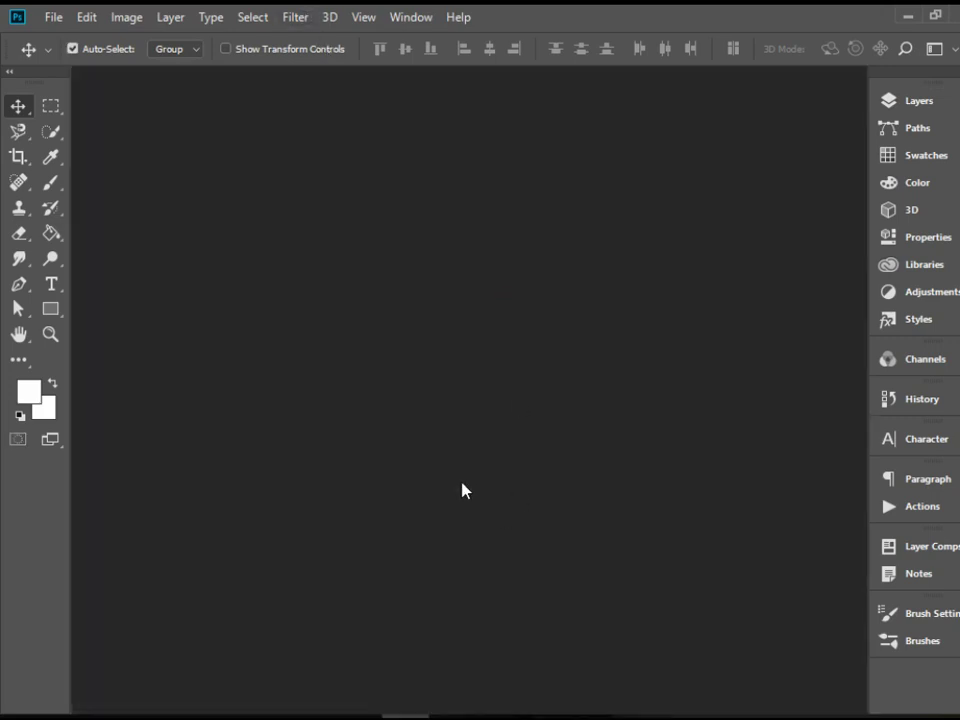
pyautogui.click(53, 17)
pyautogui.click(97, 37)
pyautogui.moveTo(586, 125); pyautogui.dragTo(581, 71)
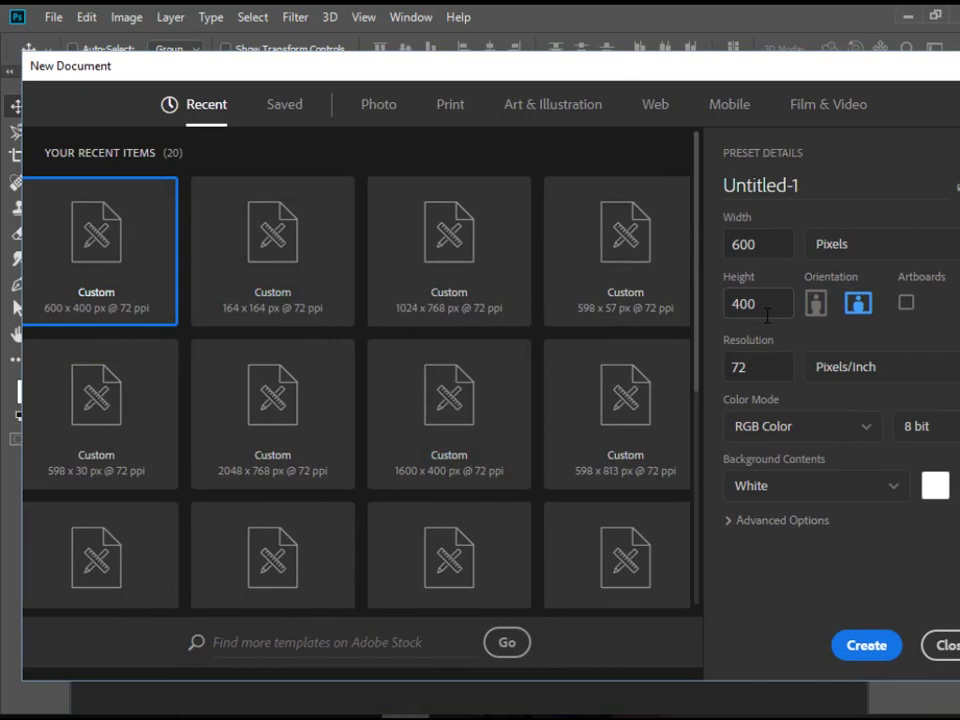
pyautogui.click(866, 646)
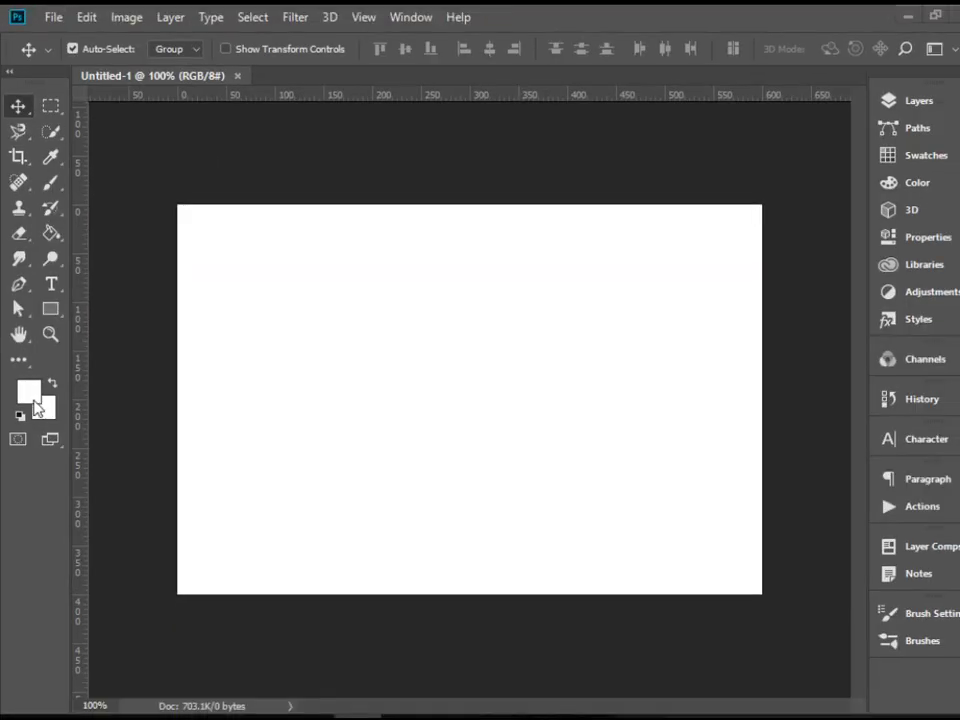
# - Set the foreground colour to dark hex 291b1b
pyautogui.click(34, 400)
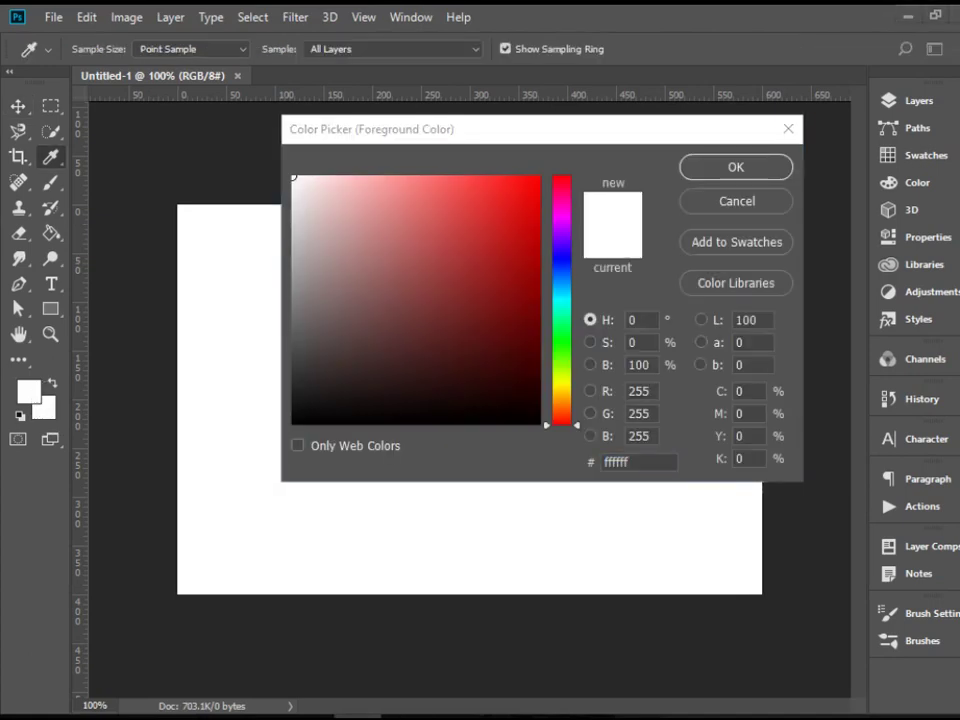
pyautogui.click(640, 461)
pyautogui.write('291b1b')
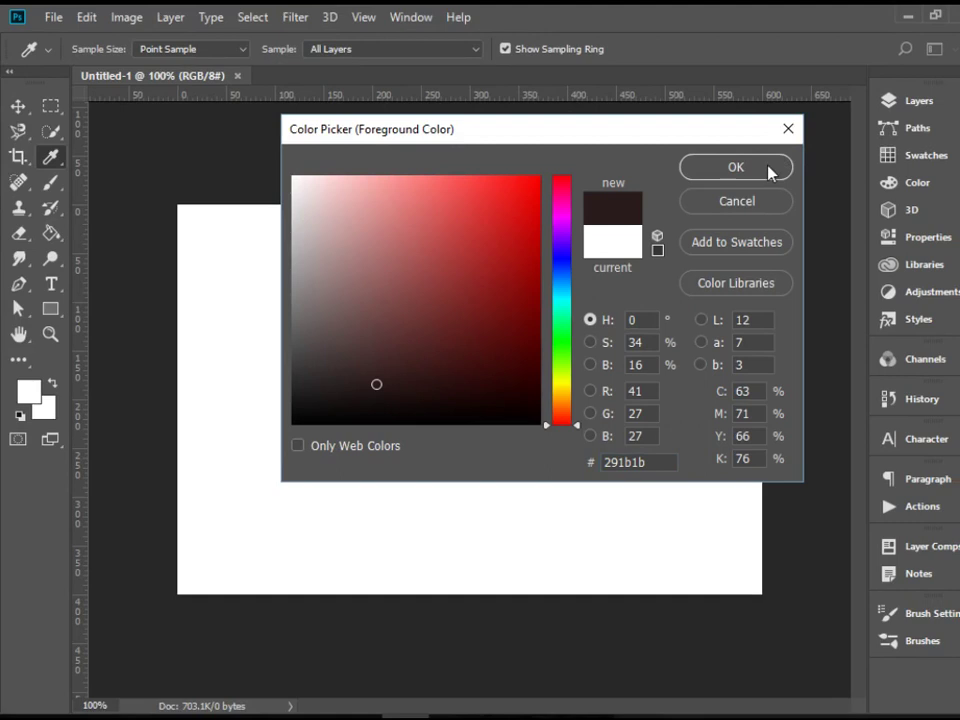
pyautogui.click(769, 171)
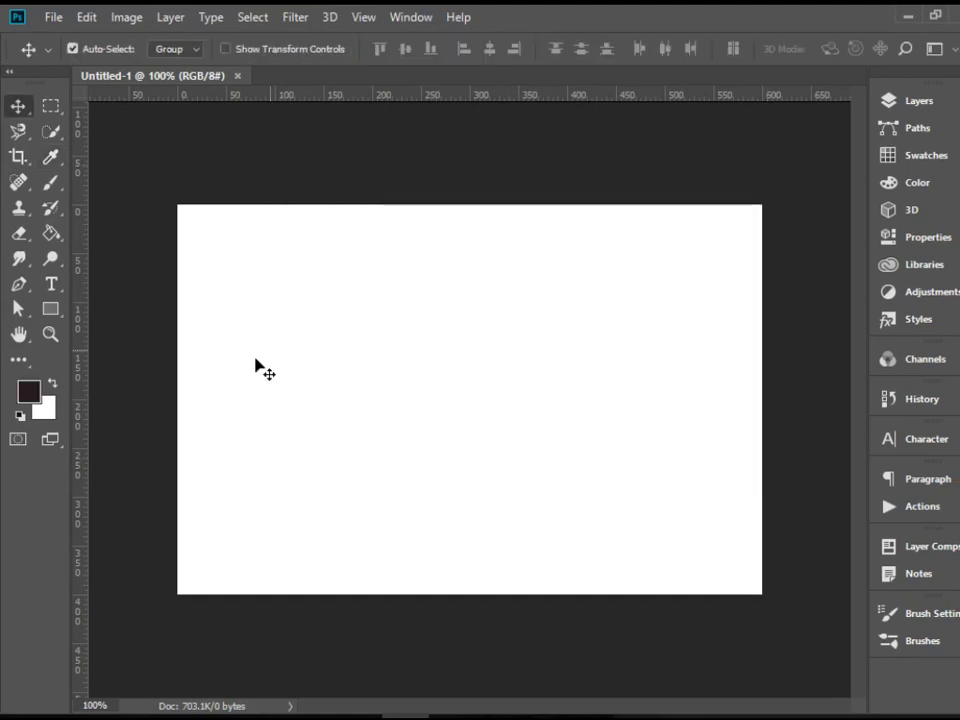
# - Set the background colour to mauve hex 7b5455
pyautogui.click(44, 408)
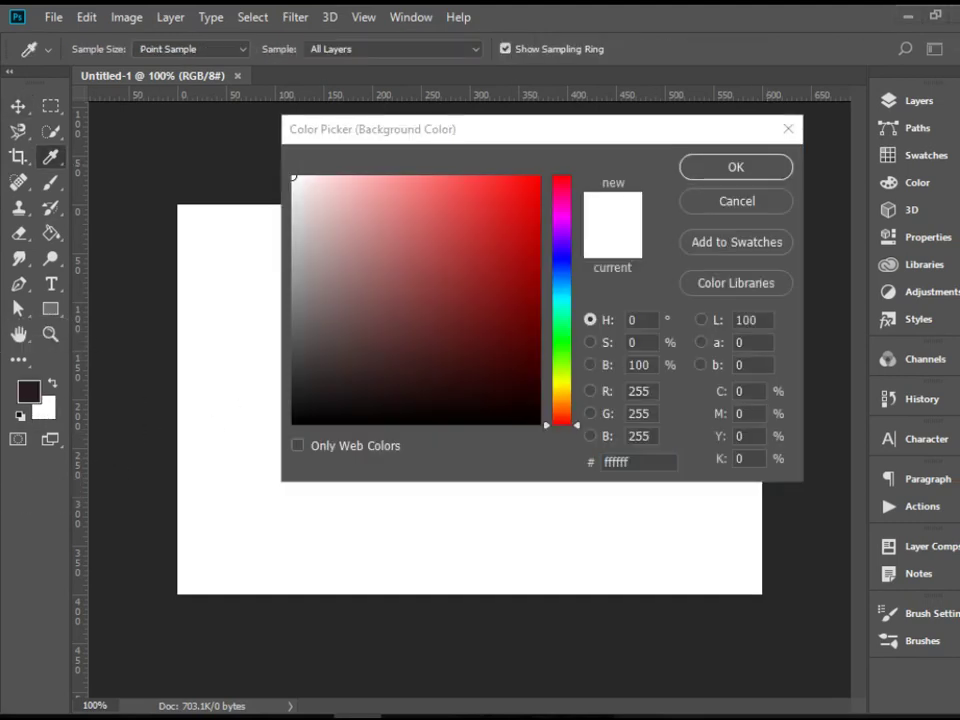
pyautogui.click(640, 462)
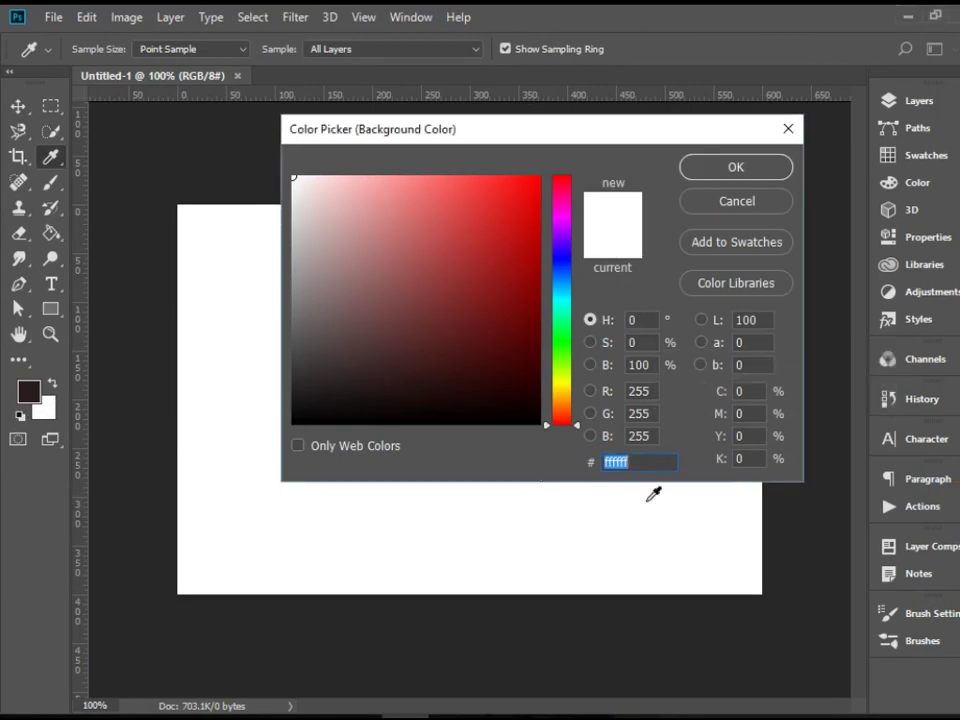
pyautogui.write('7b5455')
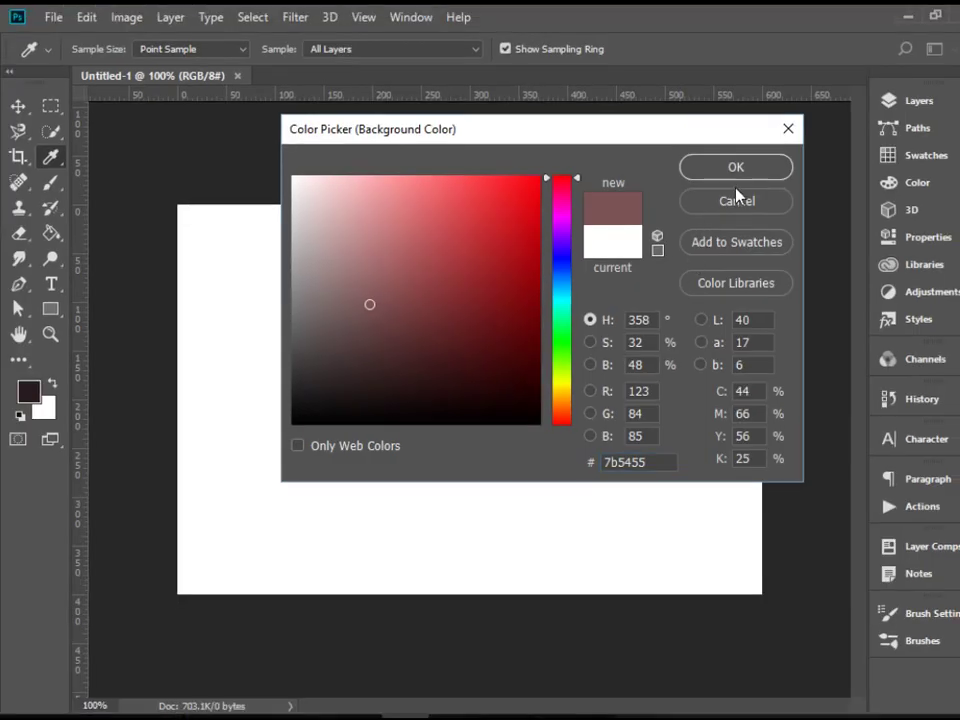
pyautogui.click(735, 170)
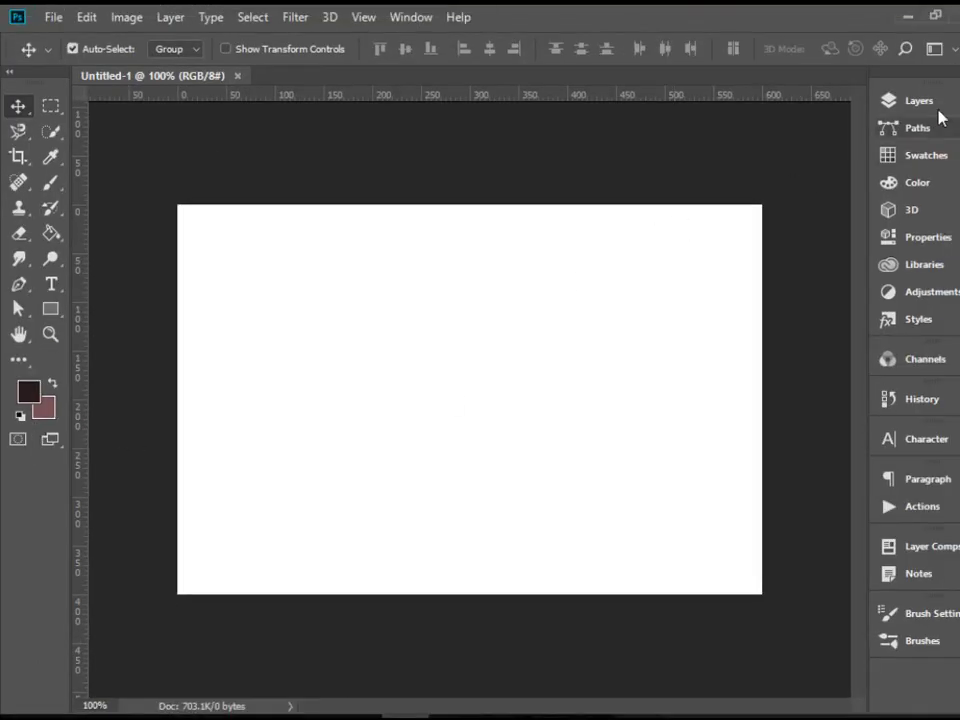
# - Unlock the Background layer so it becomes the editable Layer 0
pyautogui.click(938, 110)
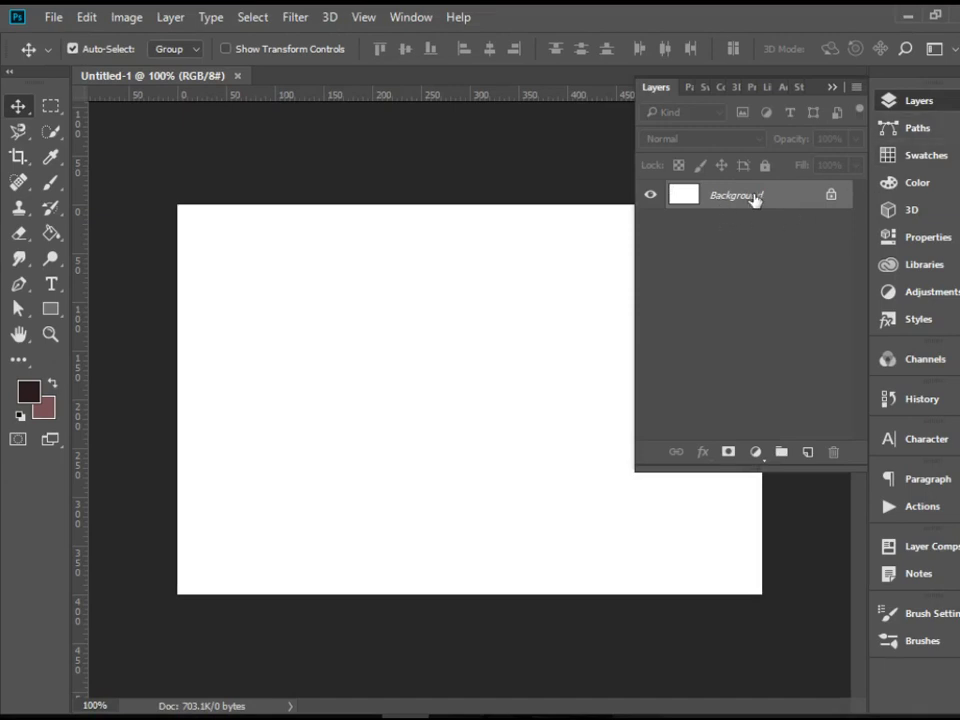
pyautogui.click(831, 195)
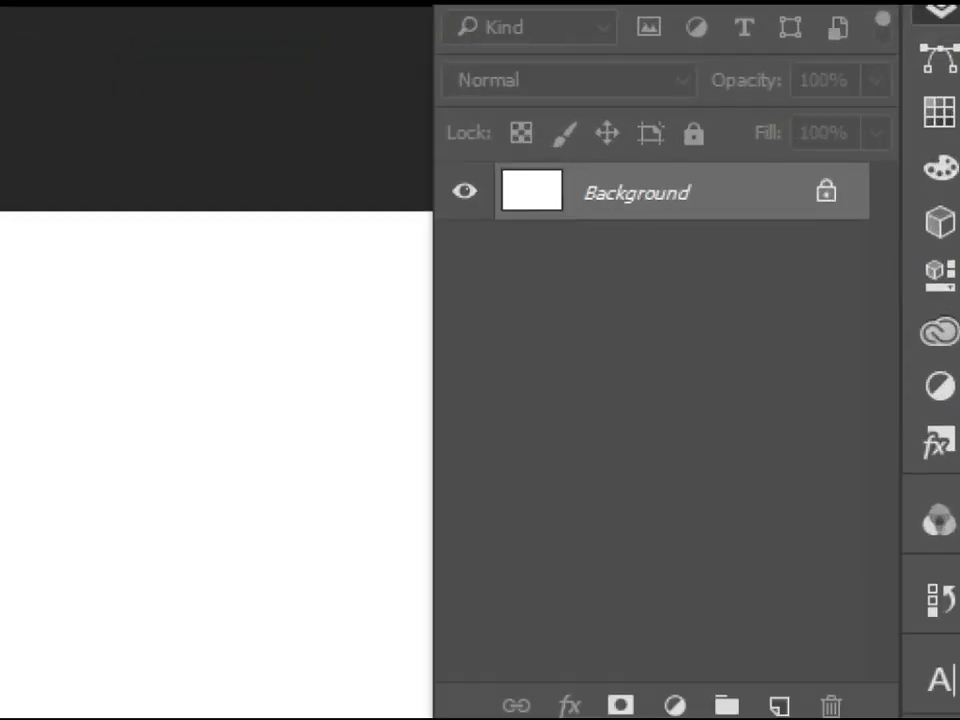
pyautogui.click(831, 195)
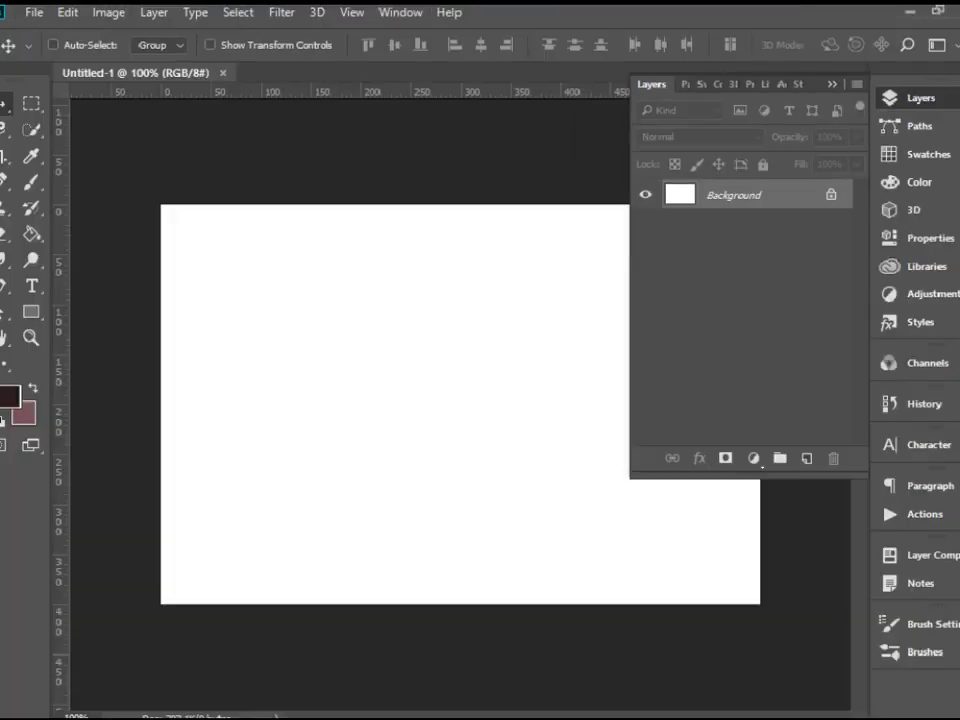
pyautogui.click(831, 195)
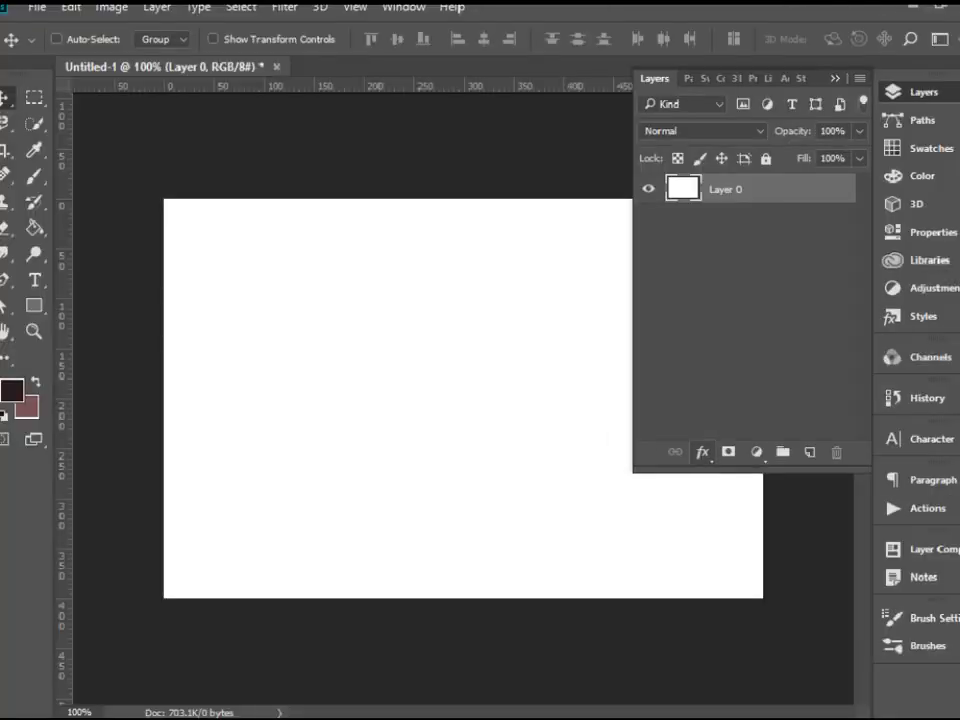
# - Give Layer 0 a reversed Foreground-to-Background gradient overlay, mauve at top to dark below
pyautogui.click(698, 444)
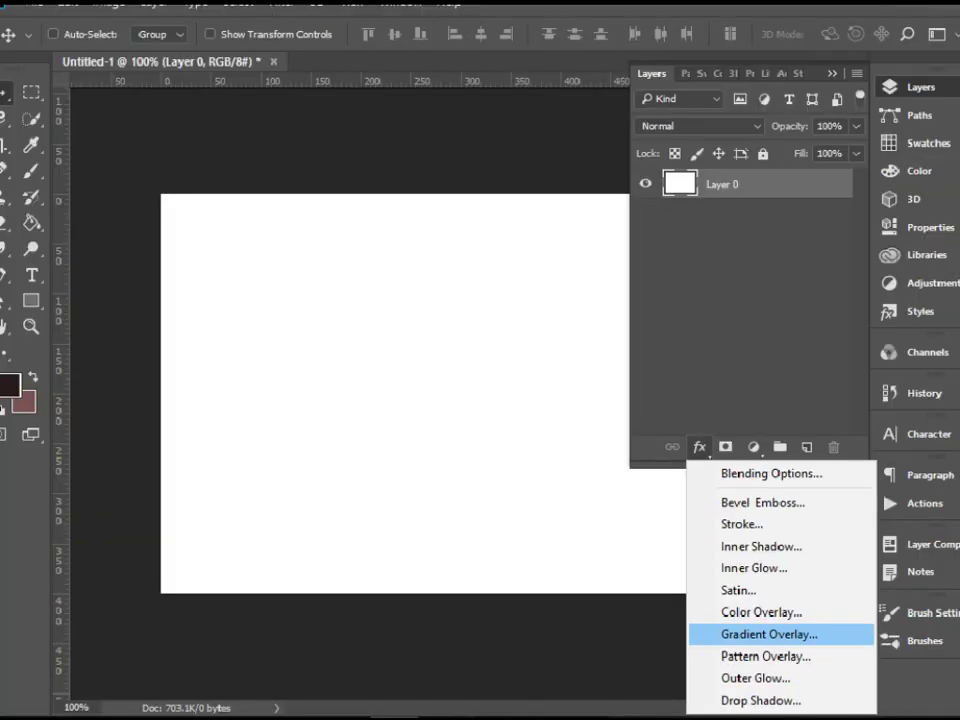
pyautogui.click(753, 640)
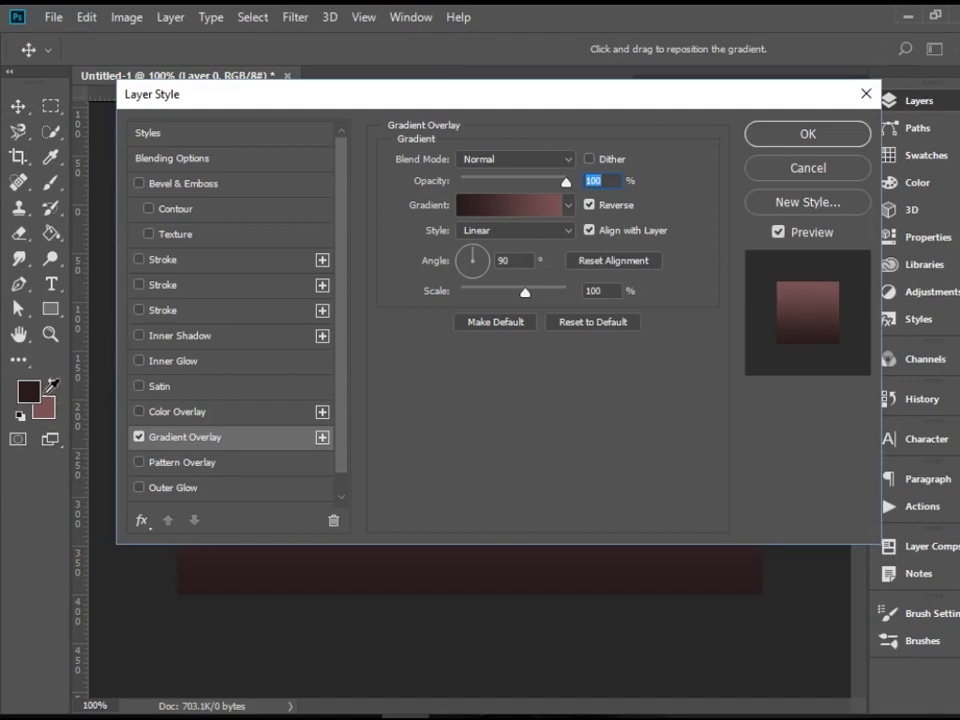
pyautogui.moveTo(352, 106)
pyautogui.mouseDown()
pyautogui.moveTo(559, 122)
pyautogui.moveTo(816, 116)
pyautogui.moveTo(440, 108)
pyautogui.moveTo(364, 94)
pyautogui.mouseUp()
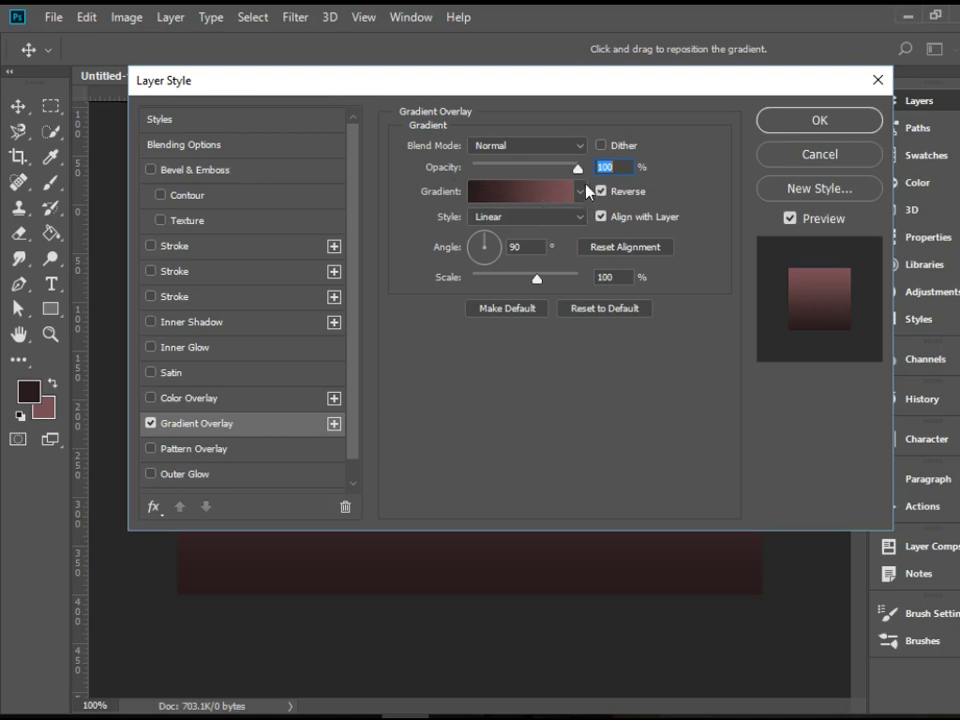
pyautogui.click(580, 191)
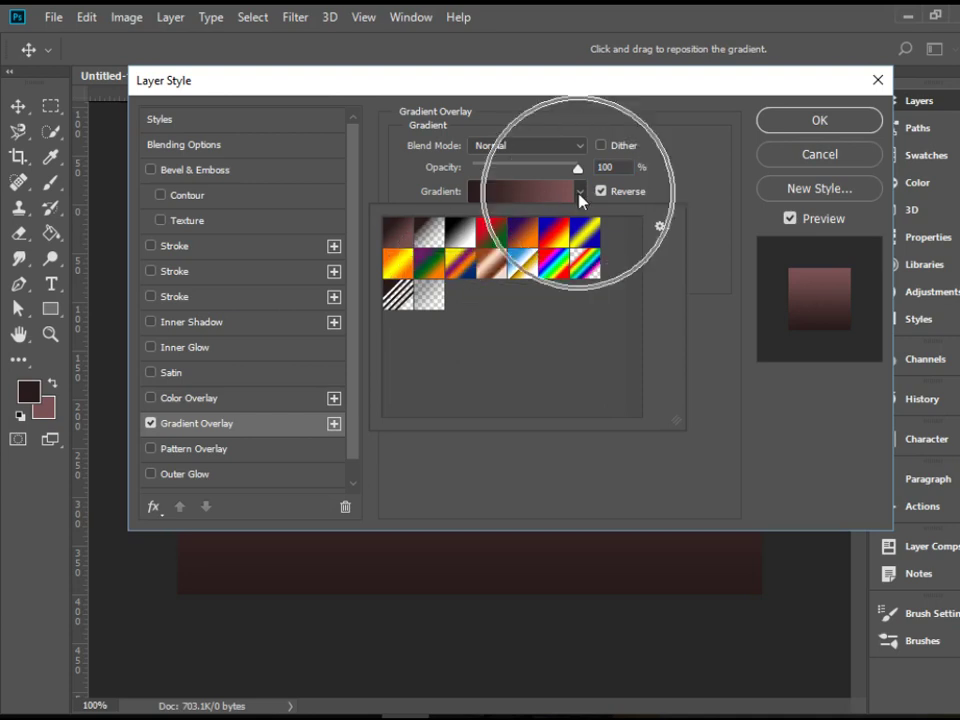
pyautogui.doubleClick(398, 232)
pyautogui.click(793, 120)
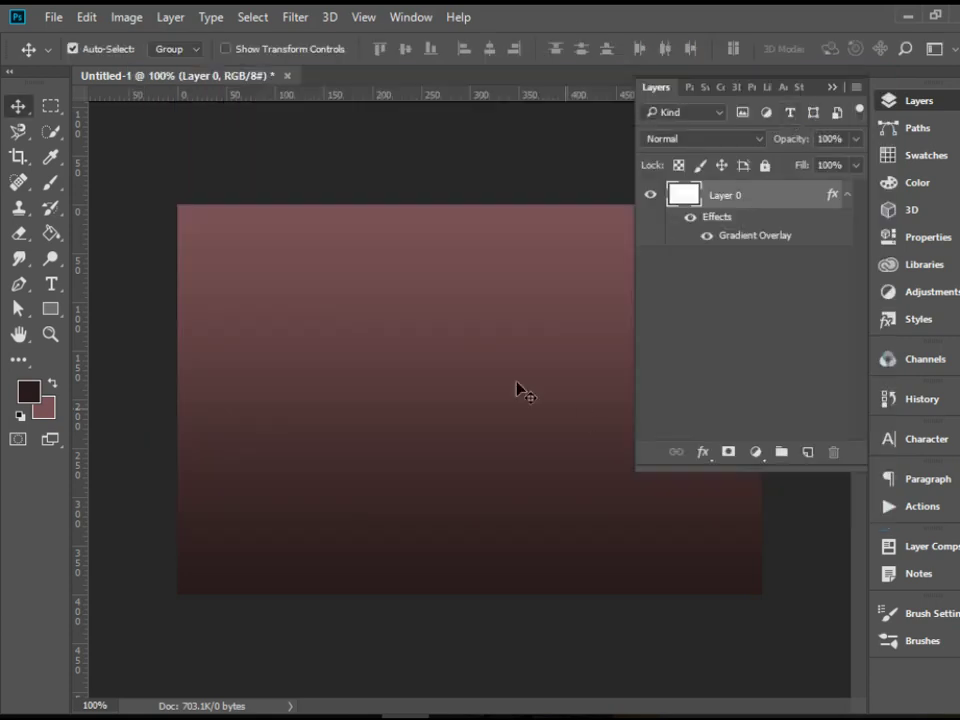
pyautogui.click(918, 101)
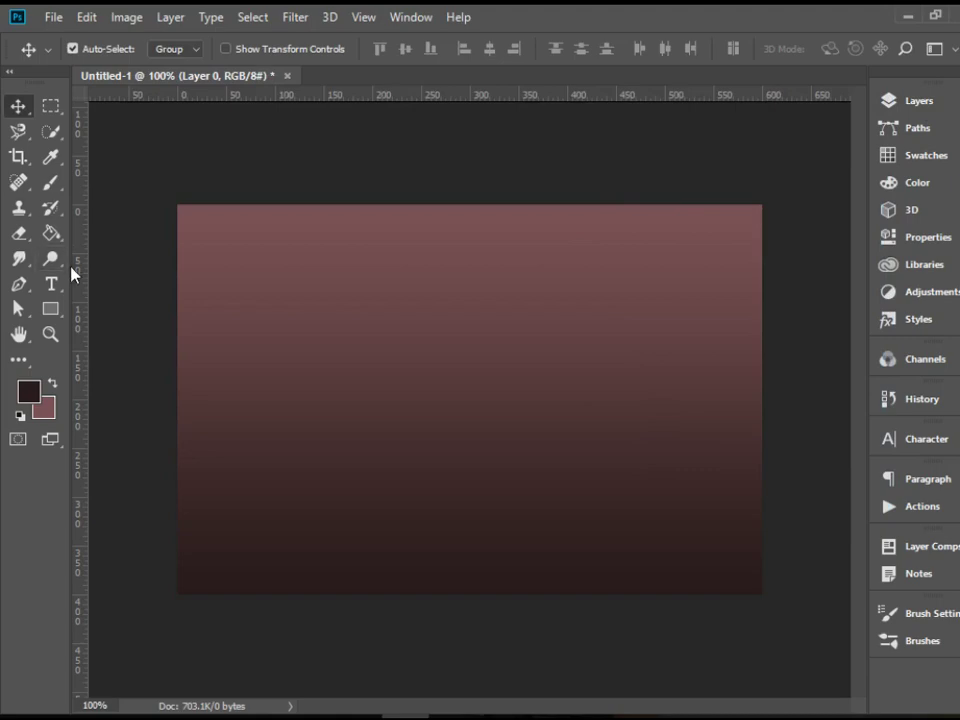
# - Choose the Type tool and set the font size to 100 pt
pyautogui.click(51, 284)
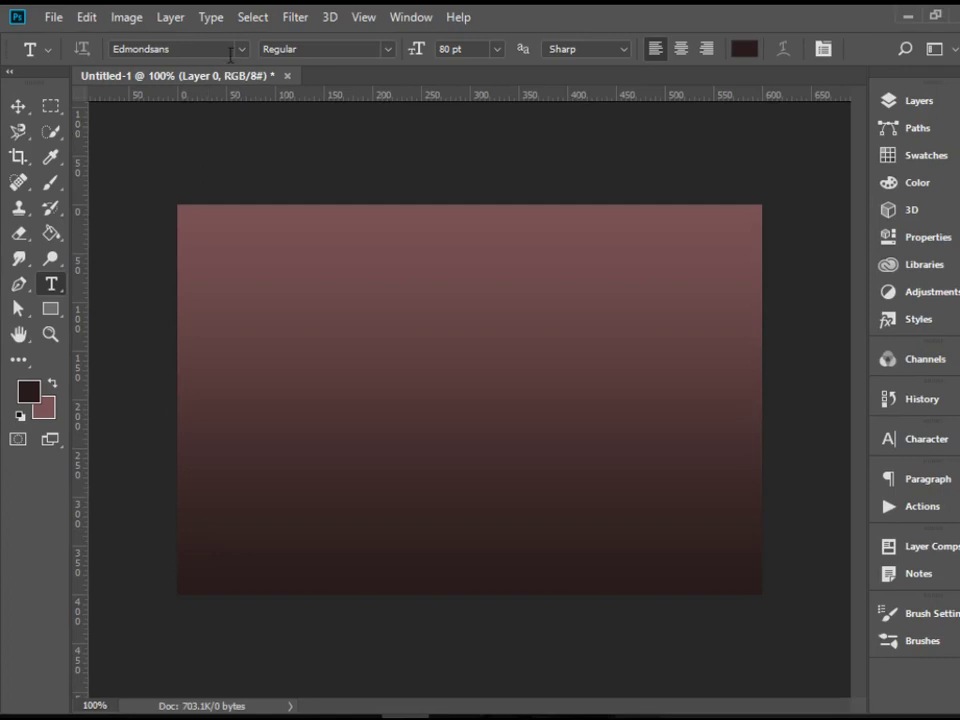
pyautogui.doubleClick(488, 50)
pyautogui.write('100')
pyautogui.press('Return')
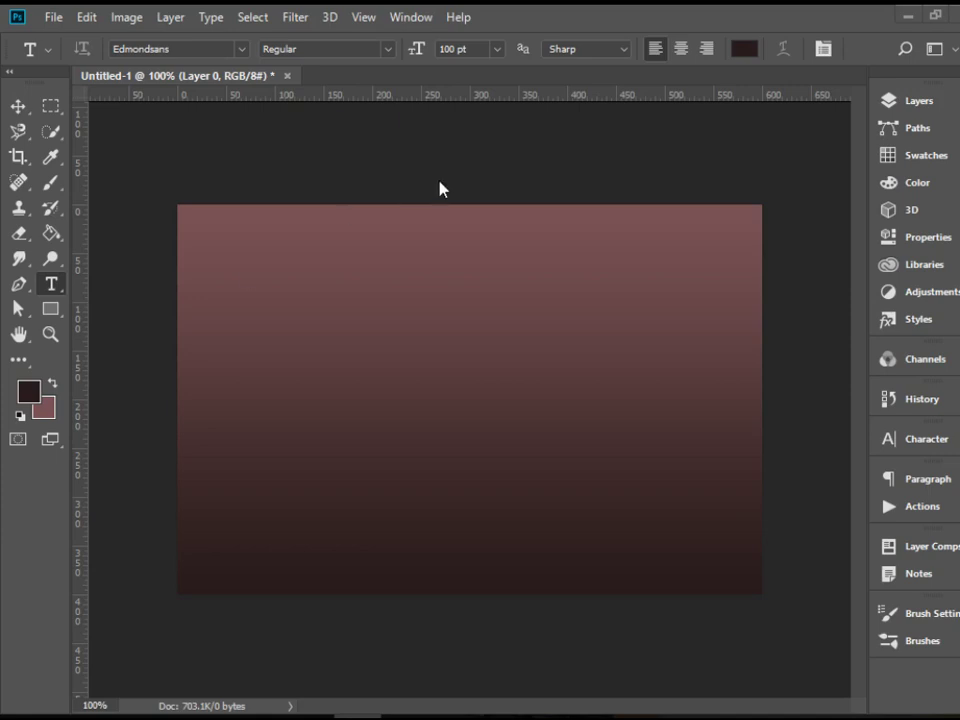
# - Set the text colour to mauve hex 7b5455
pyautogui.click(745, 52)
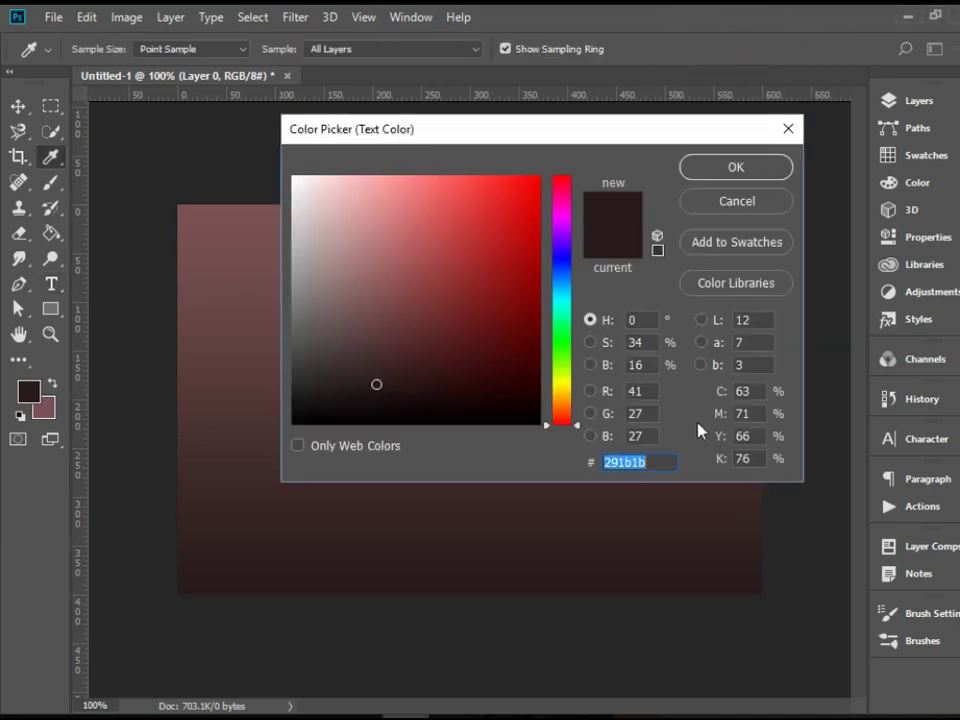
pyautogui.write('7b5455')
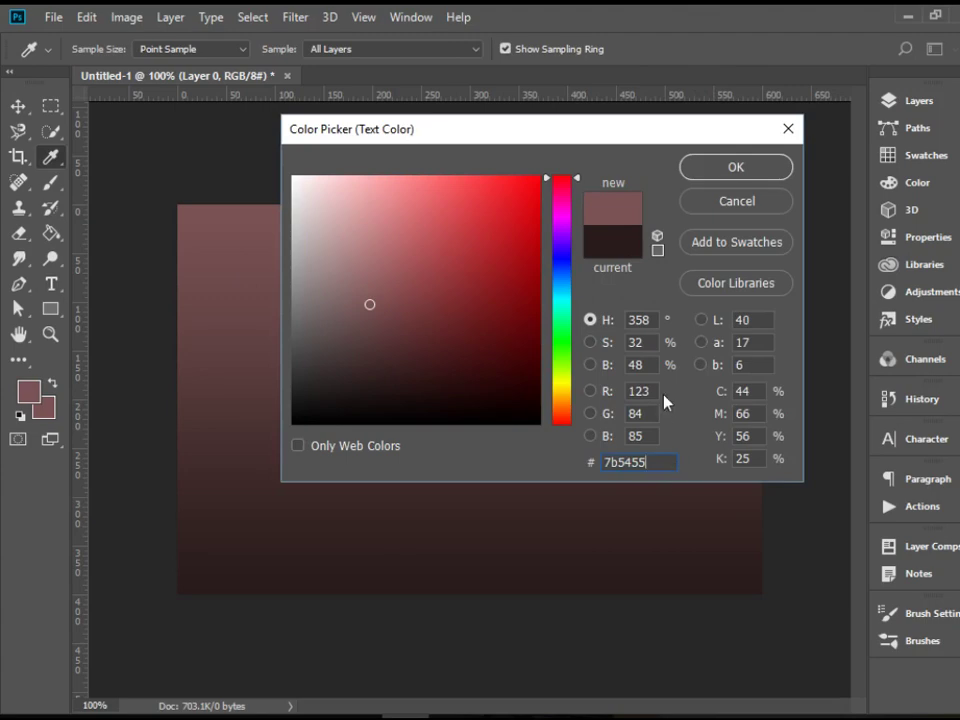
pyautogui.hotkey('shift', 'Tab')
pyautogui.click(722, 168)
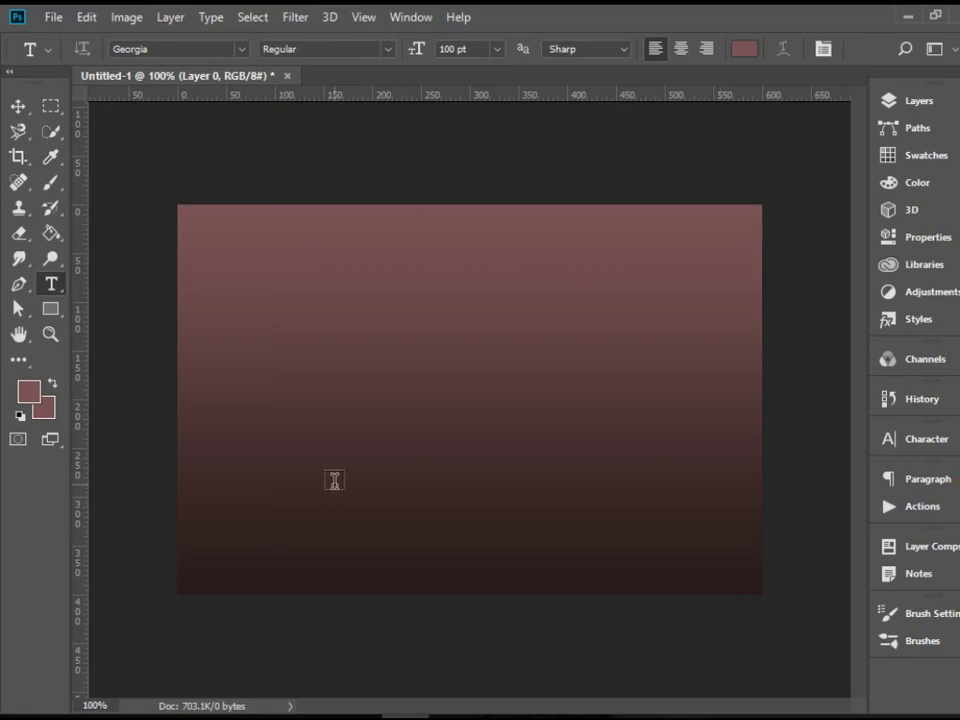
# - Type CHOCOLA on the canvas starting left of centre, running past the right edge
pyautogui.click(320, 383)
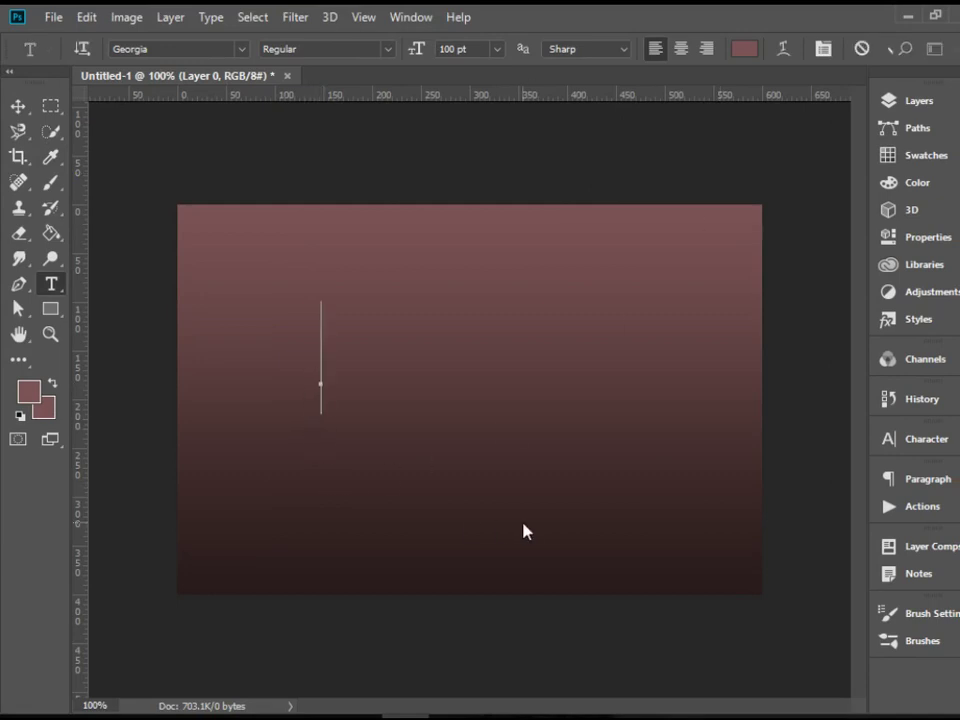
pyautogui.write('CHOC')
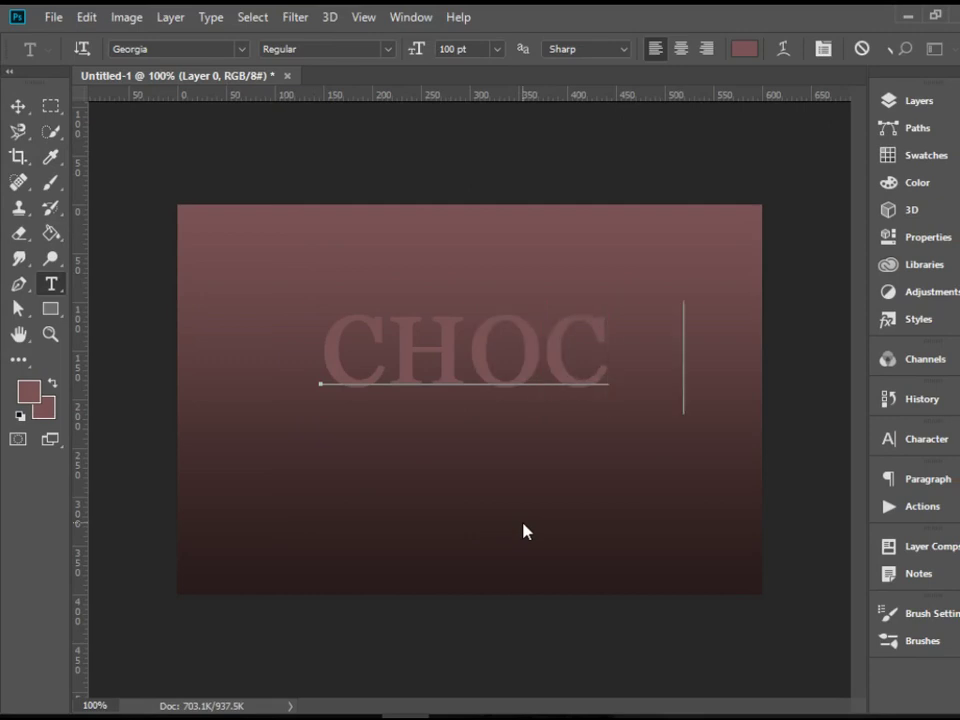
pyautogui.write('OLA')
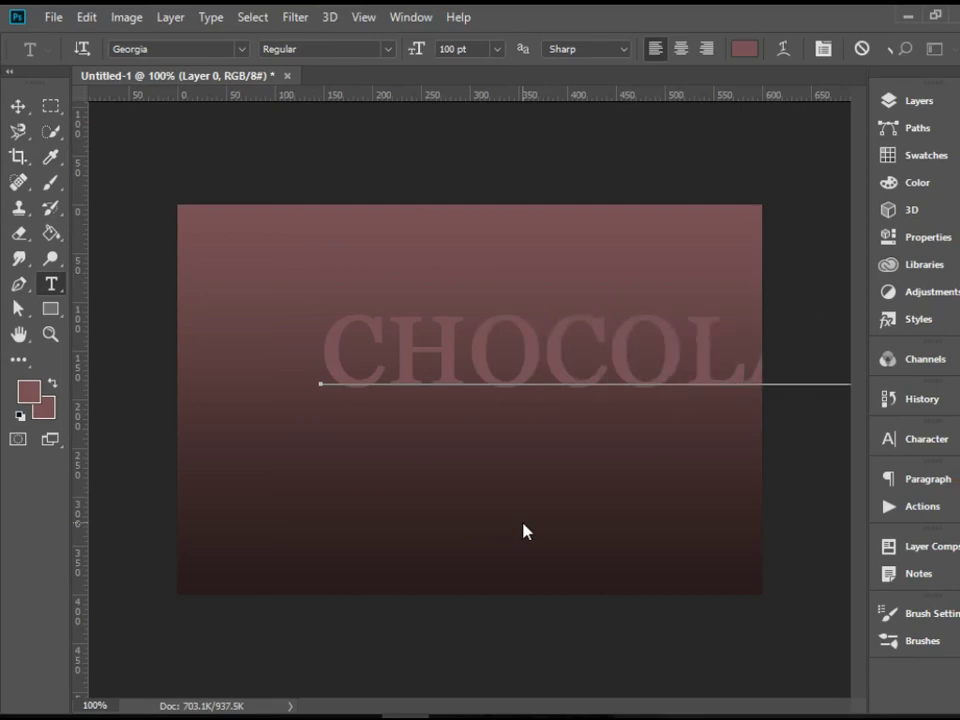
pyautogui.press('ctrl')
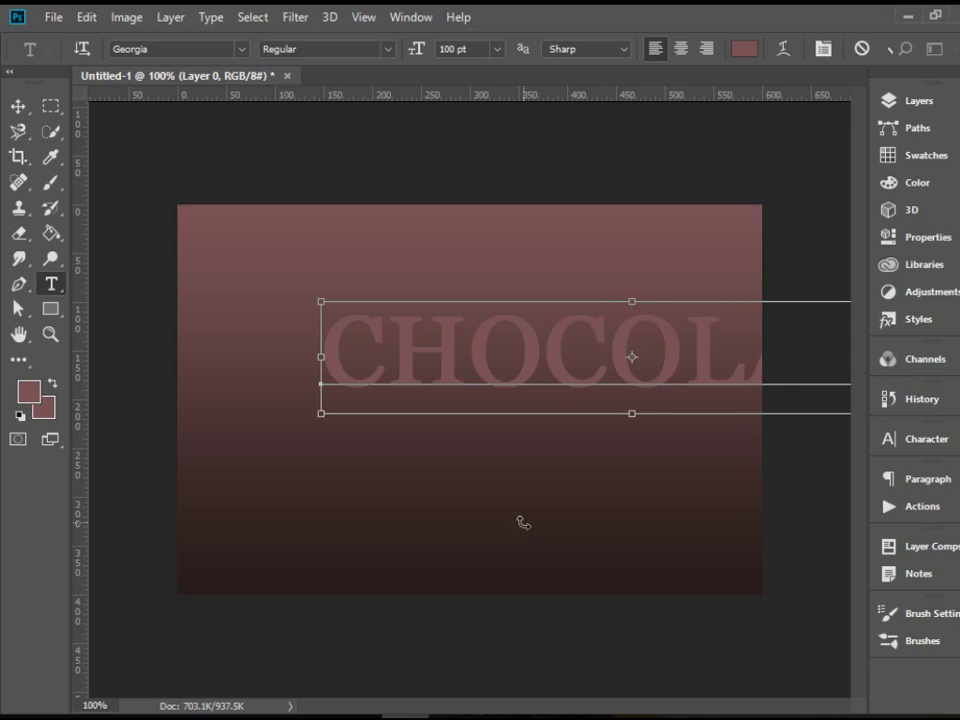
# - Select the whole title and pick Century Gothic from the font list
pyautogui.hotkey('ctrl', 'a')
pyautogui.click(199, 47)
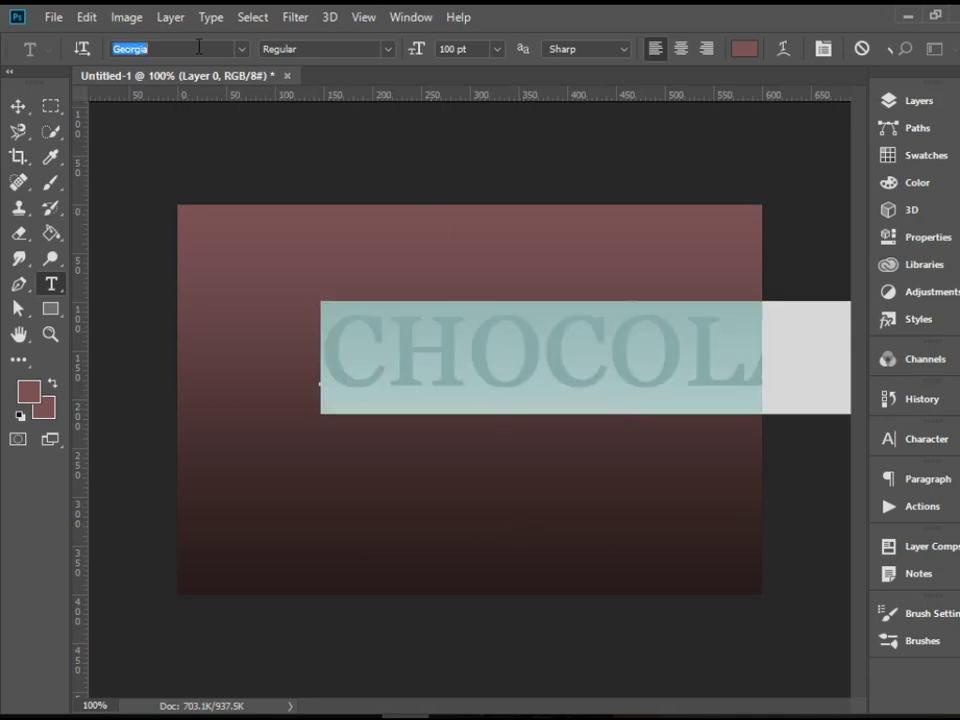
pyautogui.click(237, 52)
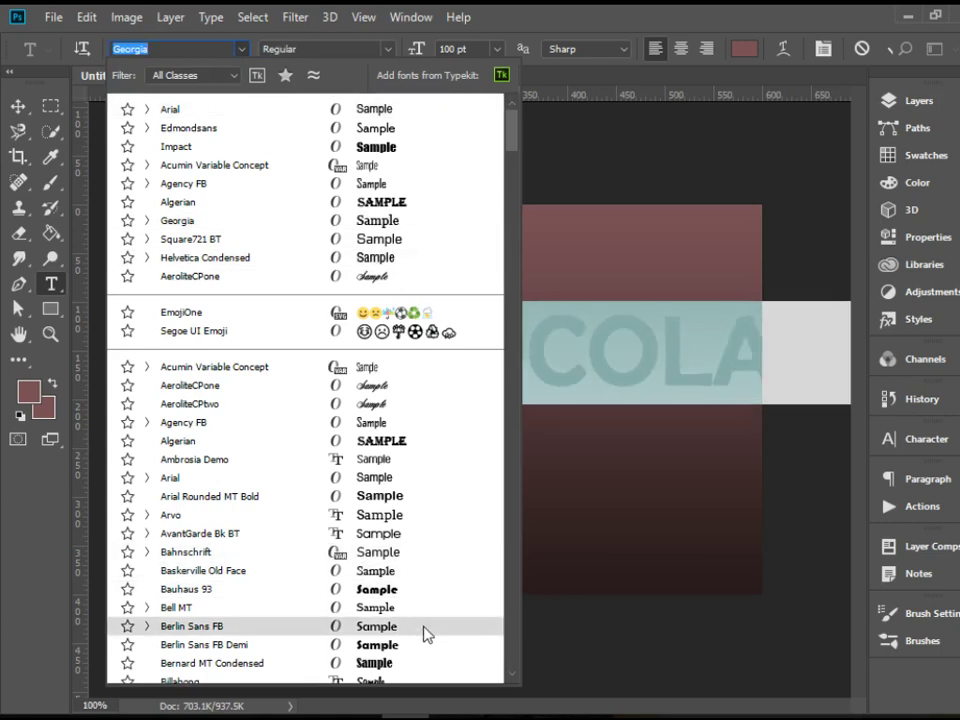
pyautogui.scroll(-5, 426, 600)
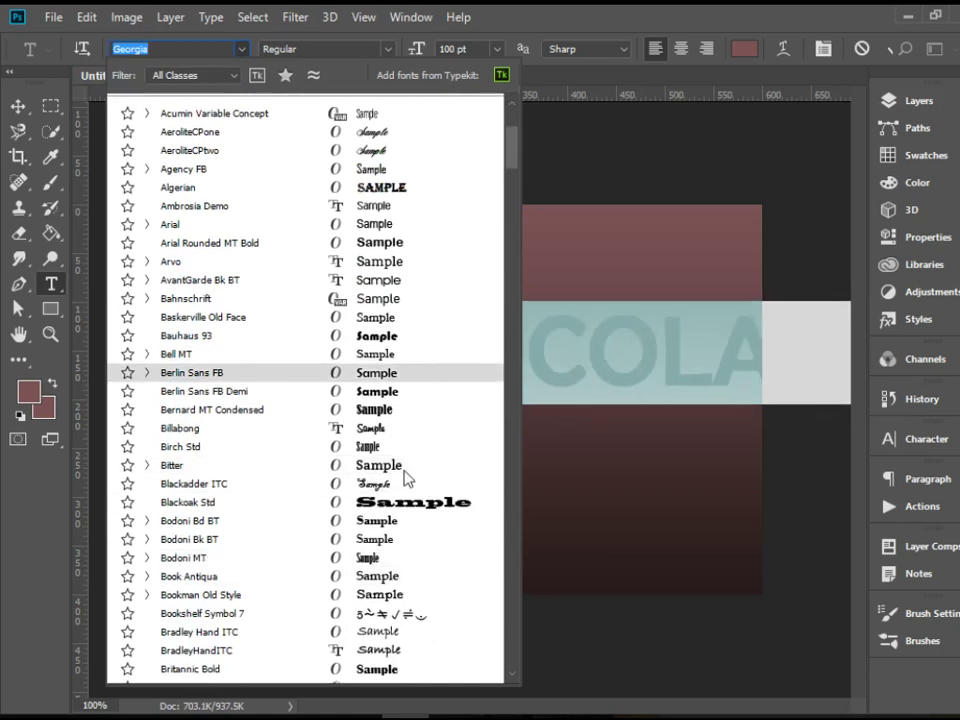
pyautogui.scroll(-3, 424, 557)
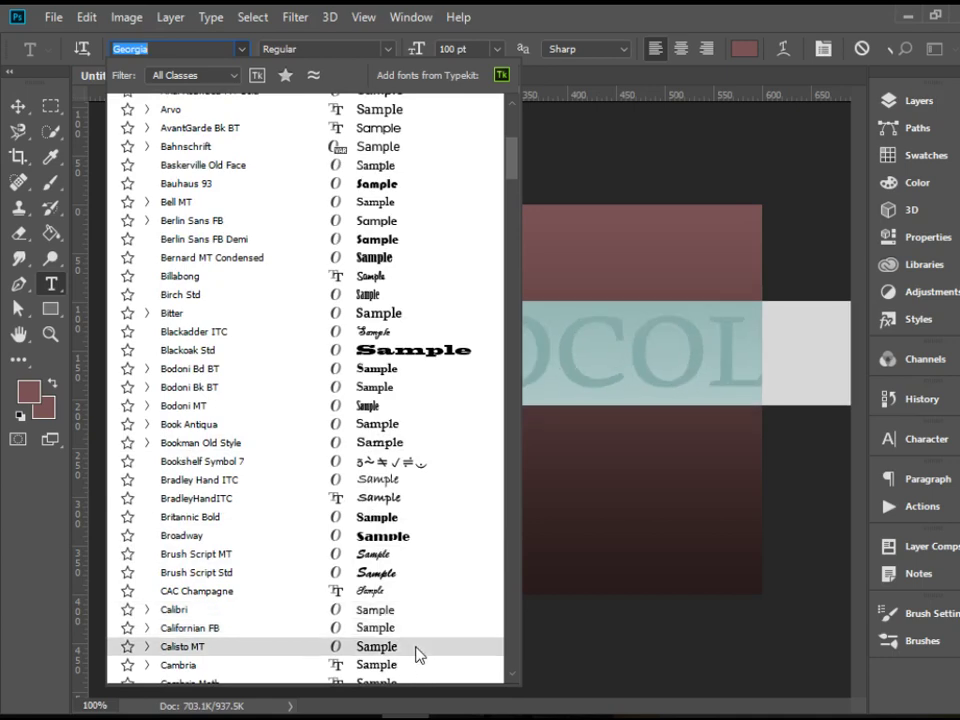
pyautogui.scroll(-4, 429, 564)
pyautogui.scroll(-2, 435, 608)
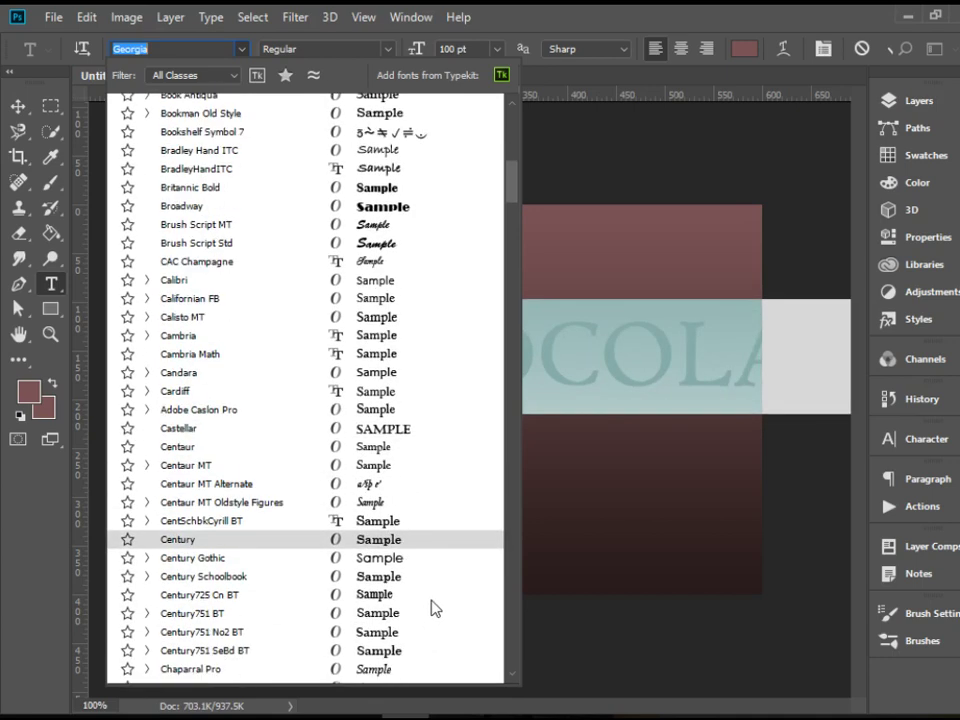
pyautogui.click(416, 570)
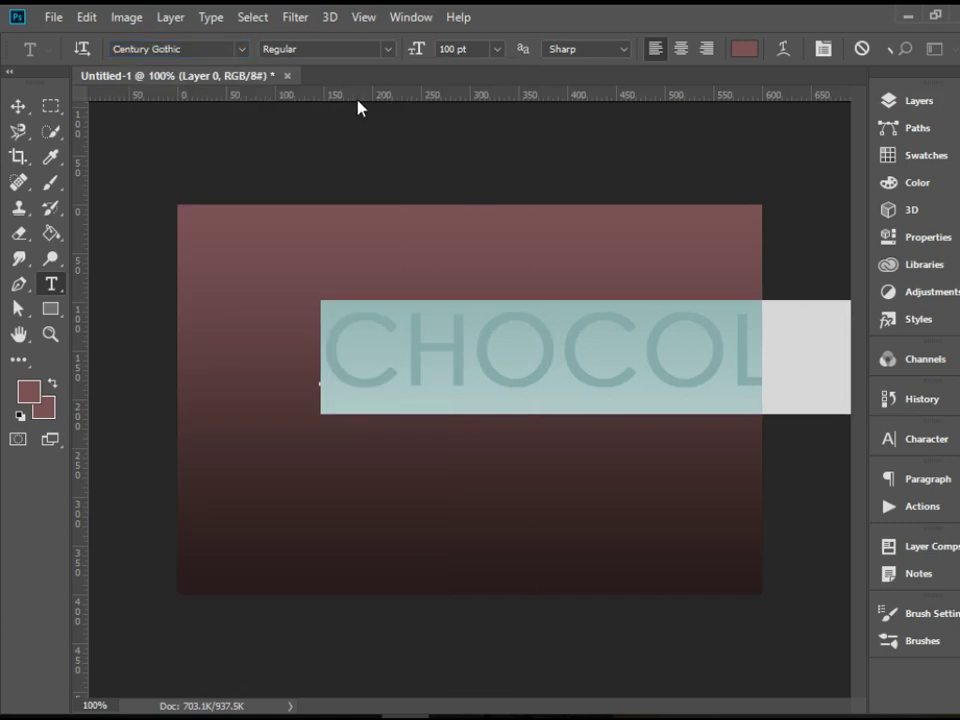
# - Scale the CHOCOLATE text to 76.73% and move it toward the canvas centre
pyautogui.click(18, 106)
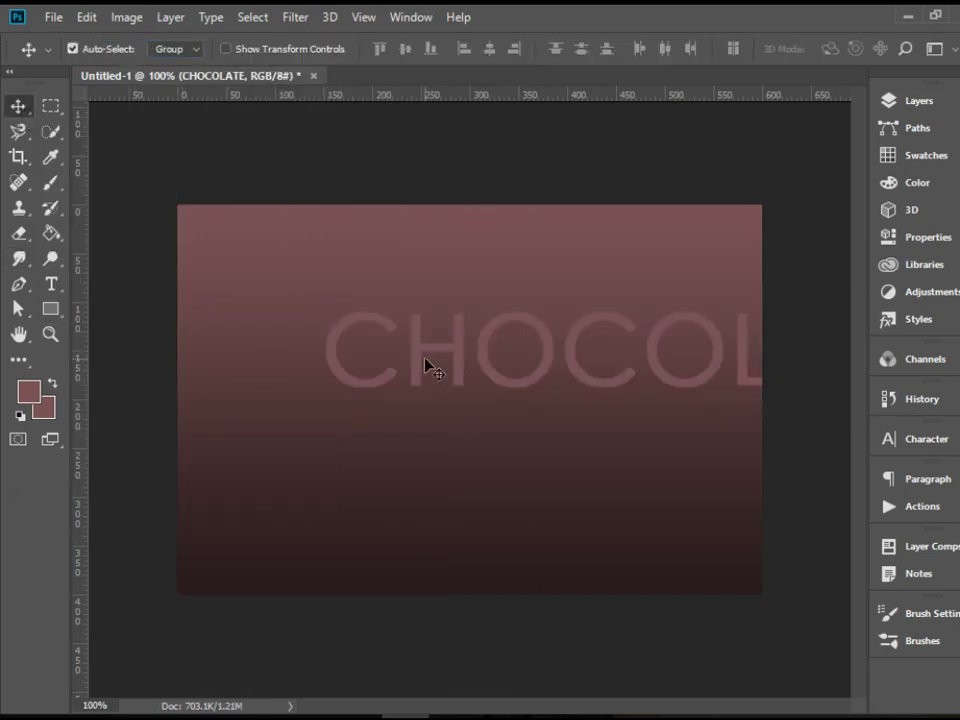
pyautogui.hotkey('ctrl', 't')
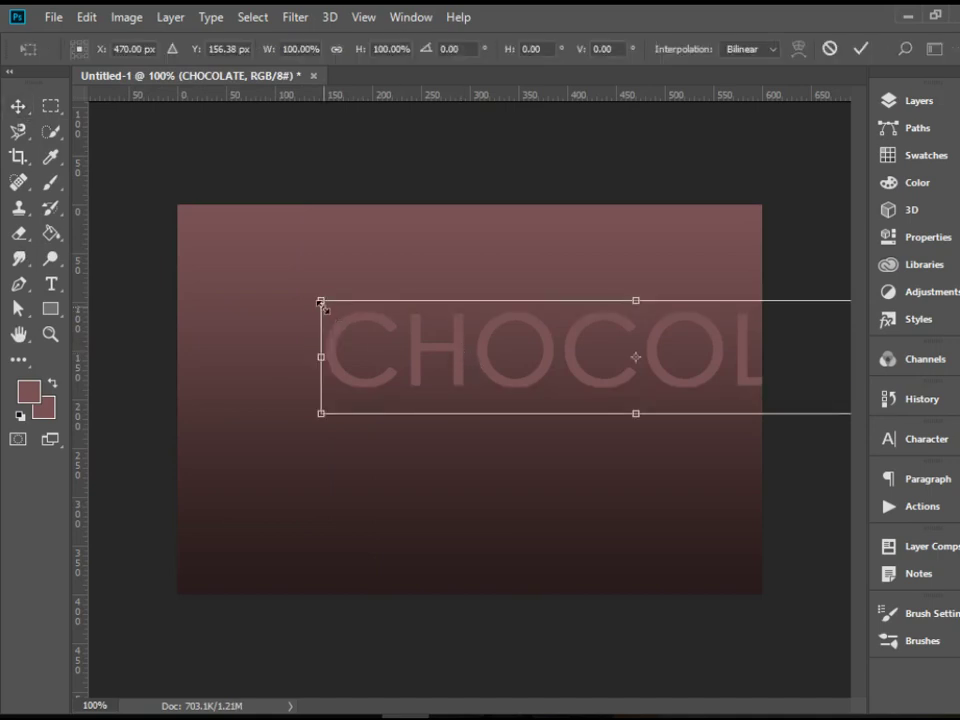
pyautogui.moveTo(321, 302); pyautogui.dragTo(467, 328)
pyautogui.moveTo(636, 394); pyautogui.dragTo(413, 366)
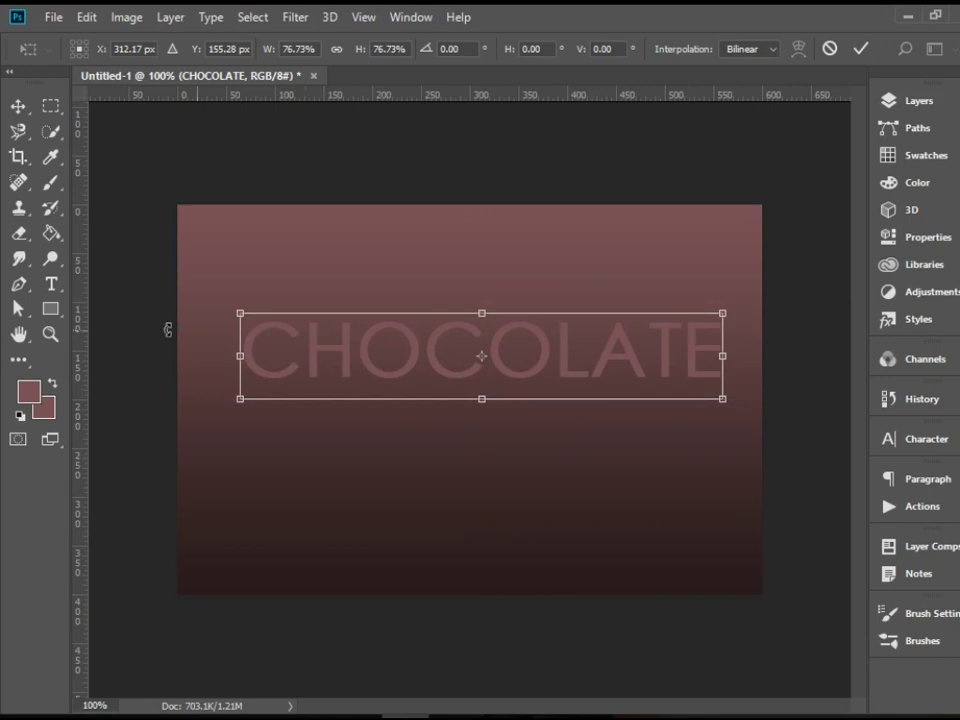
pyautogui.press('Return')
pyautogui.click(51, 284)
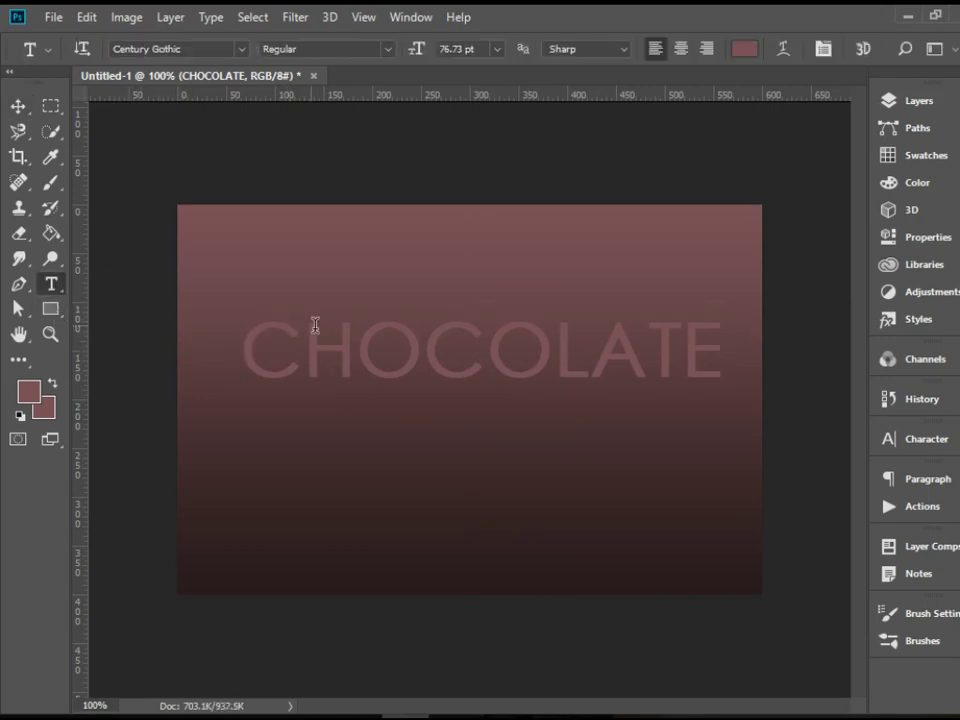
pyautogui.click(324, 357)
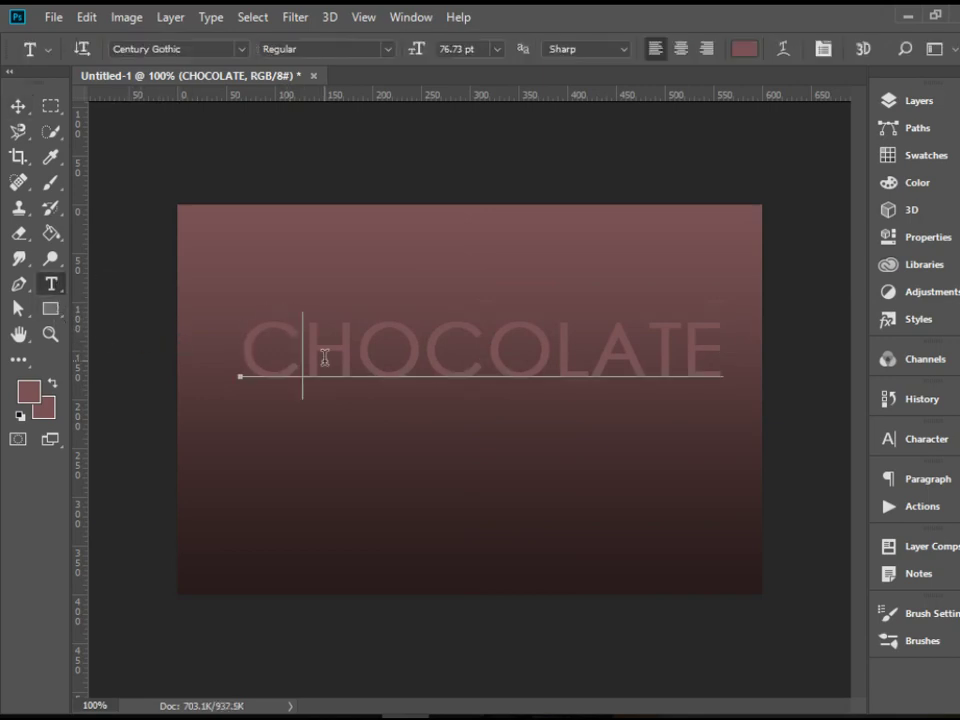
# - Drag the CHOCOLATE text down and left until it is centred on the gradient canvas
pyautogui.click(17, 105)
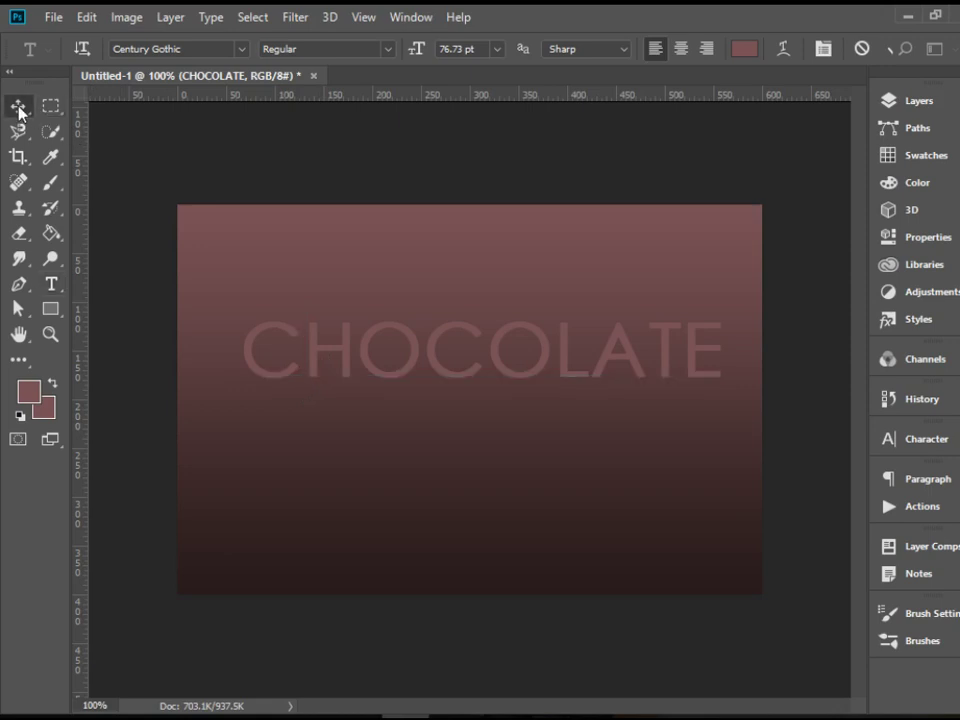
pyautogui.moveTo(553, 377); pyautogui.dragTo(536, 407)
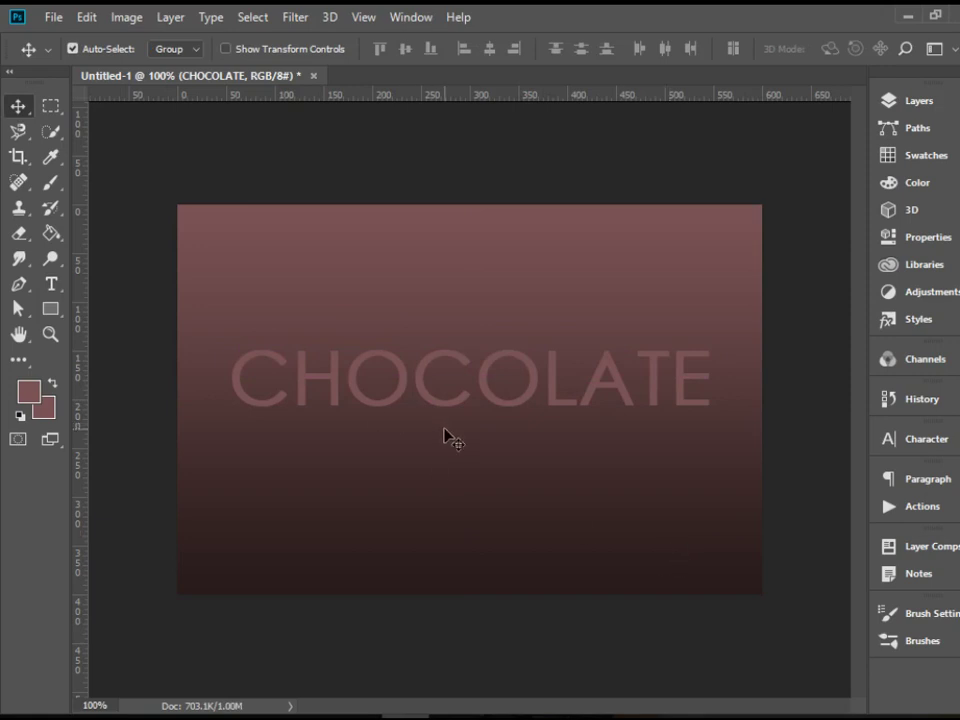
pyautogui.click(512, 418)
pyautogui.moveTo(505, 404)
pyautogui.mouseDown()
pyautogui.moveTo(525, 418)
pyautogui.moveTo(513, 418)
pyautogui.mouseUp()
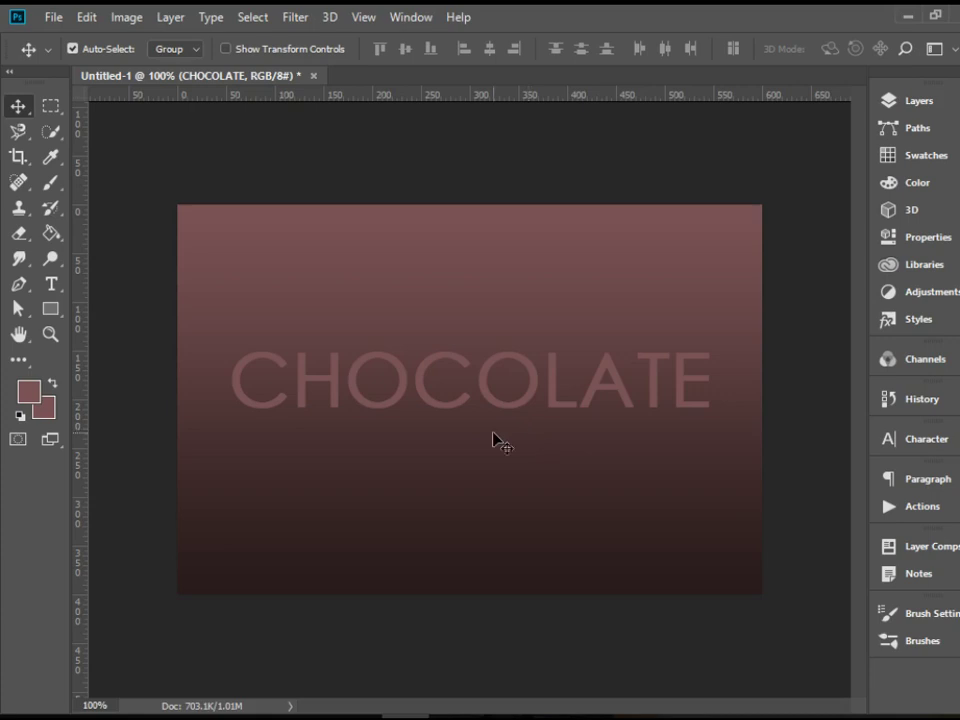
# - Show the Layers panel and open the fx layer-style menu for the CHOCOLATE layer
pyautogui.click(904, 106)
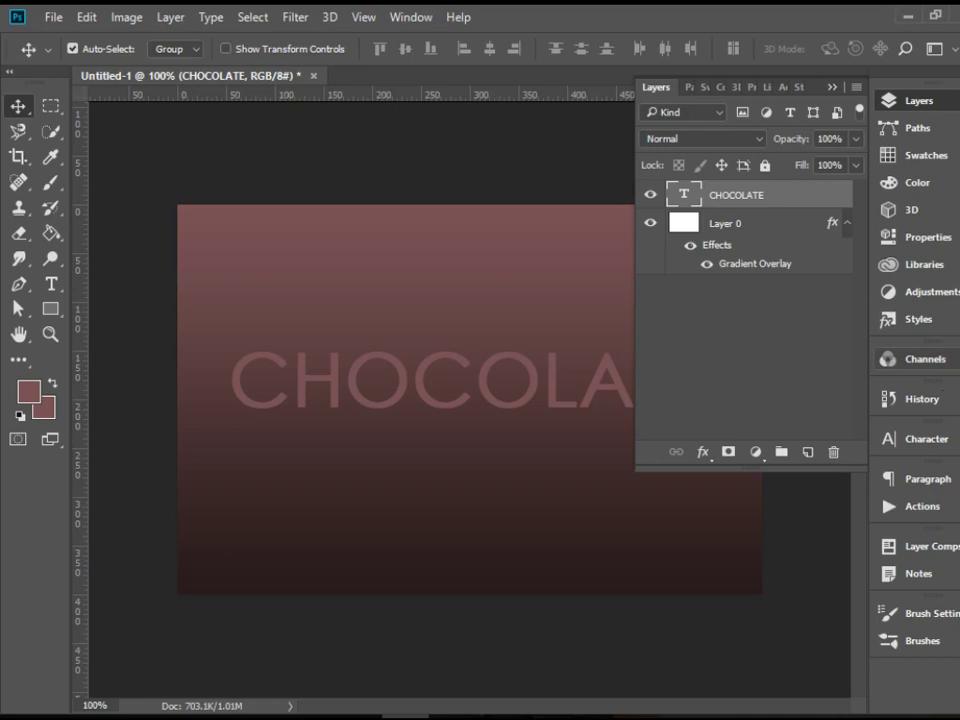
pyautogui.click(702, 455)
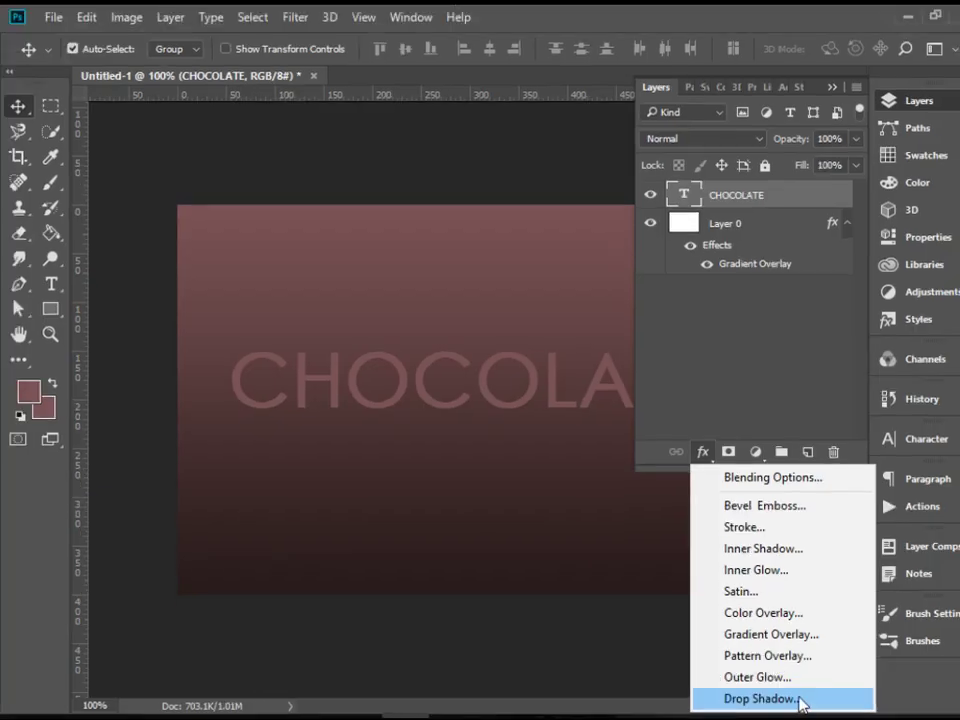
# - Apply a black drop shadow (100% opacity, 90°, 8 px distance, 10 px size), then collapse the Layers panel
pyautogui.click(800, 700)
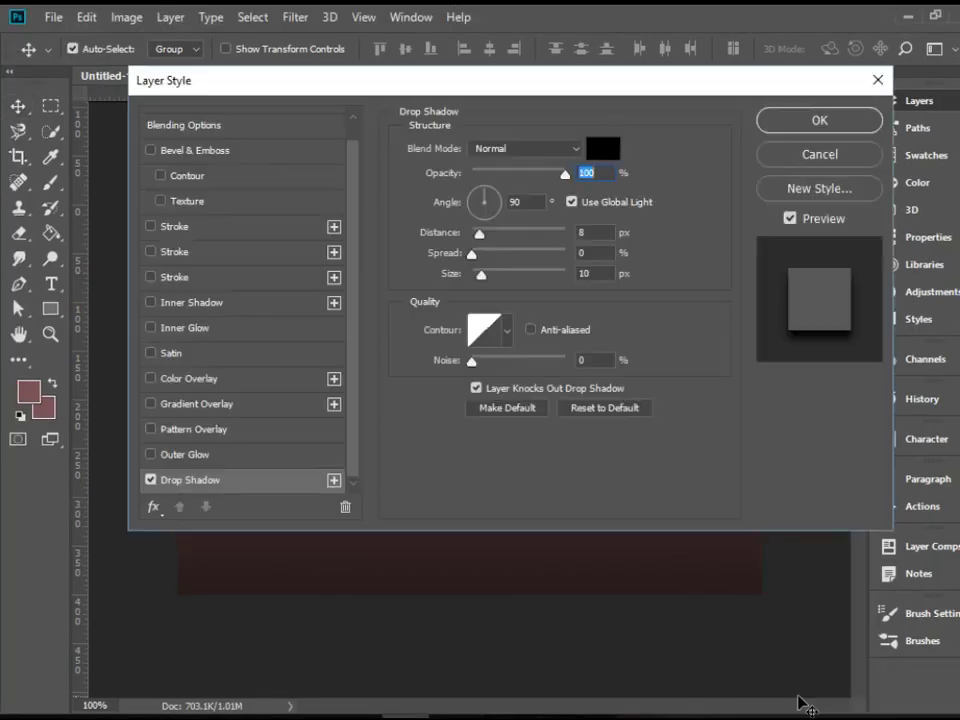
pyautogui.moveTo(410, 93); pyautogui.dragTo(760, 103)
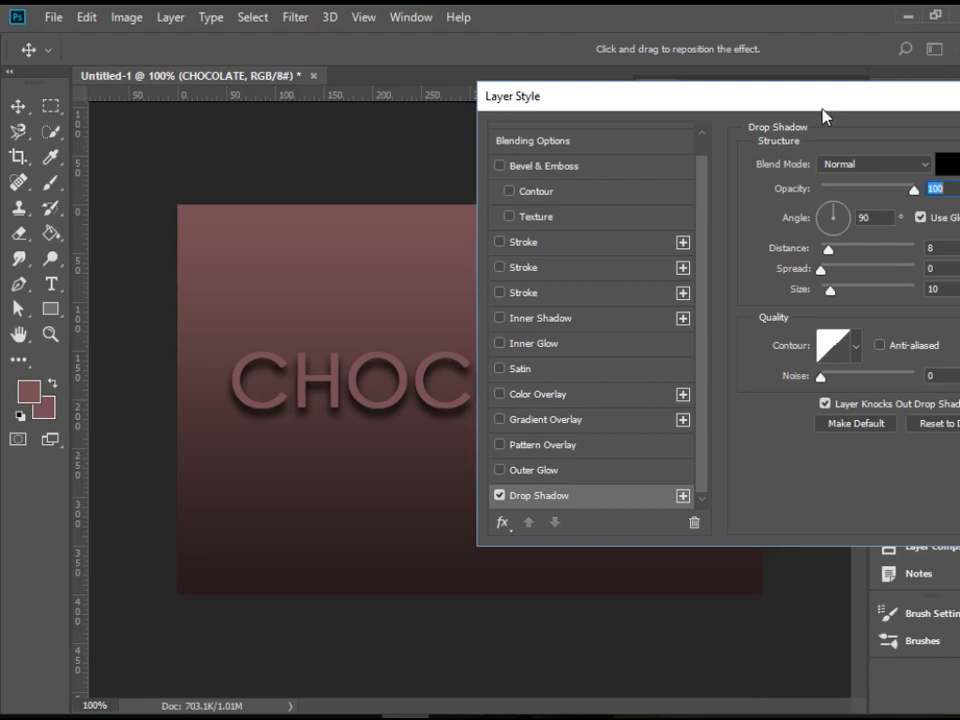
pyautogui.moveTo(823, 116); pyautogui.dragTo(515, 113)
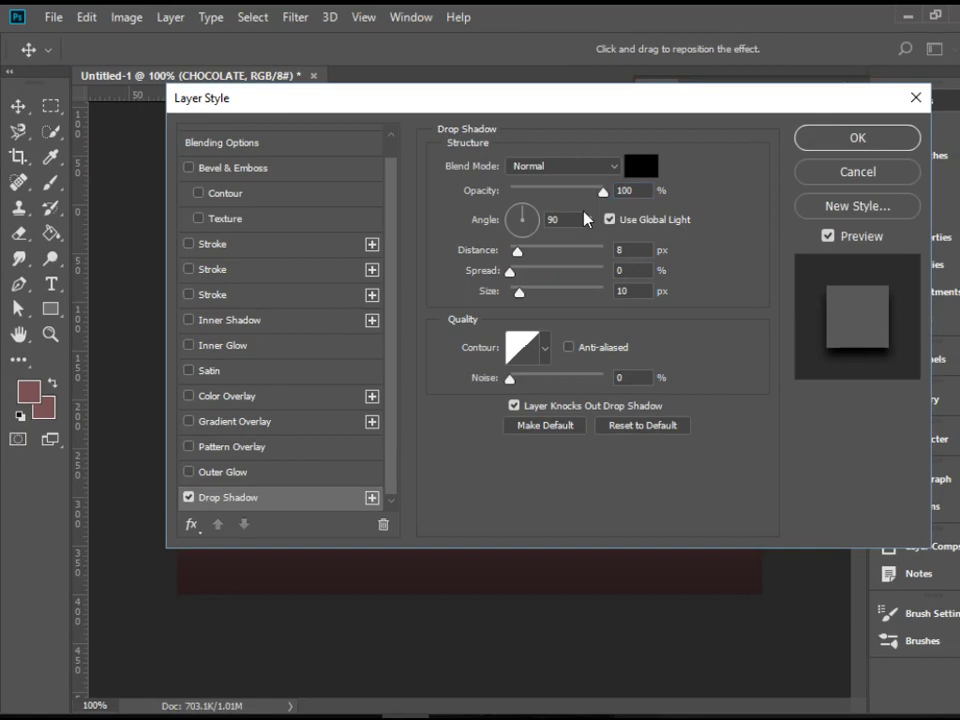
pyautogui.moveTo(634, 105); pyautogui.dragTo(672, 105)
pyautogui.click(876, 137)
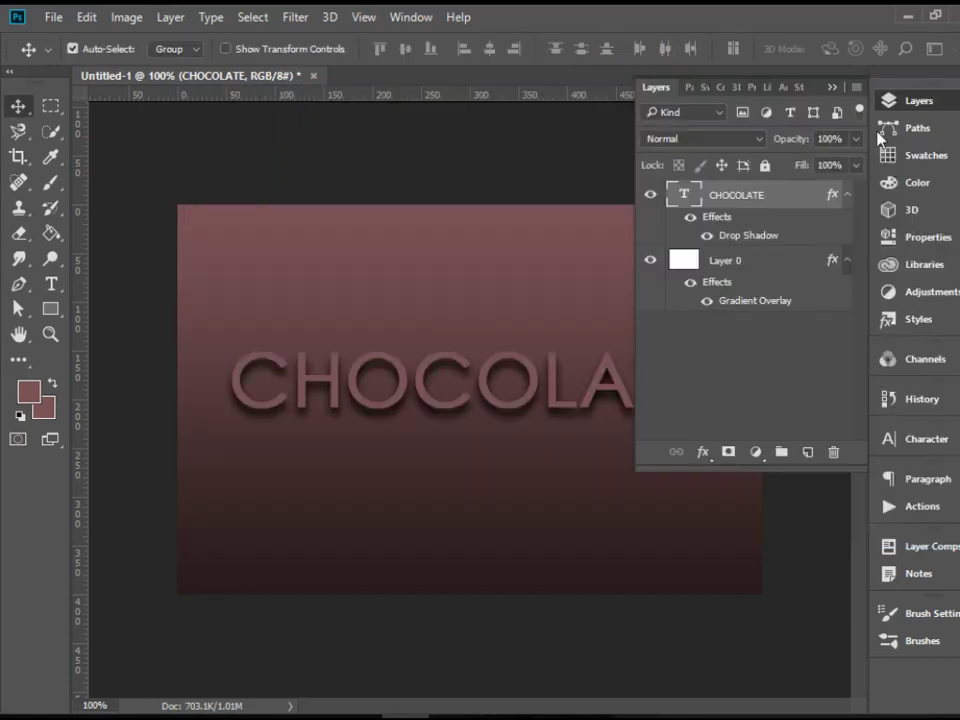
pyautogui.click(922, 101)
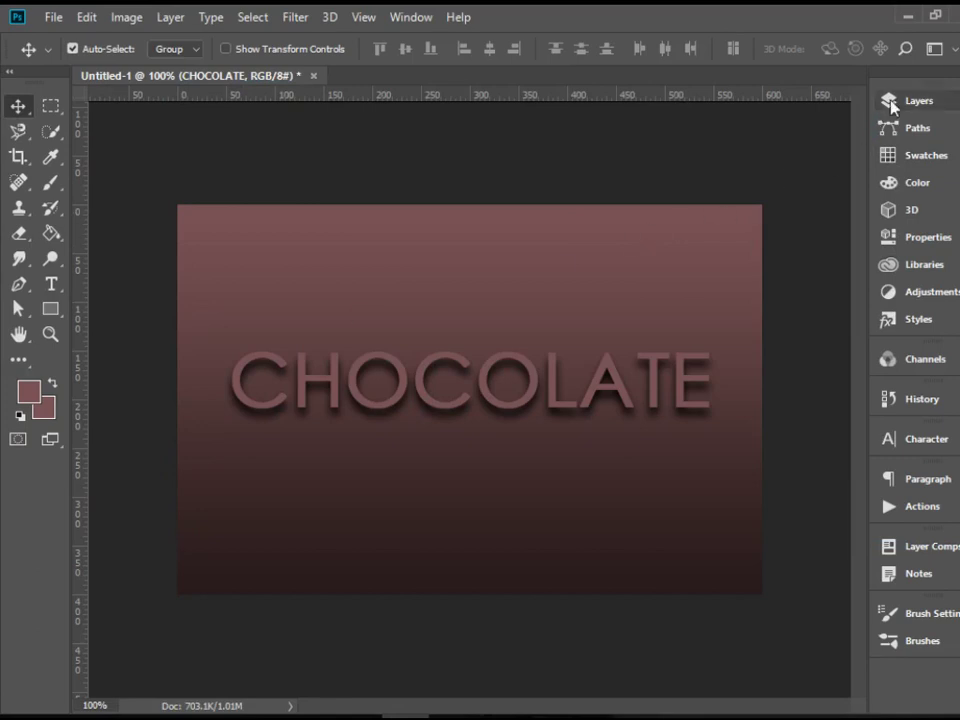
# - Reopen the Layers panel and the fx layer-style menu for the CHOCOLATE layer
pyautogui.click(893, 103)
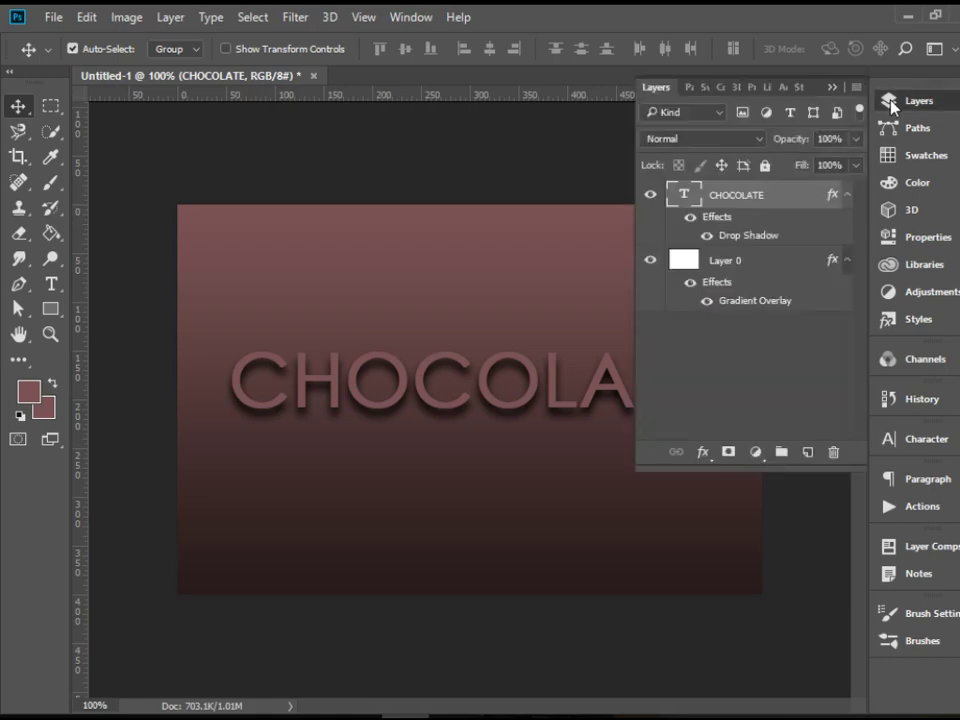
pyautogui.click(702, 455)
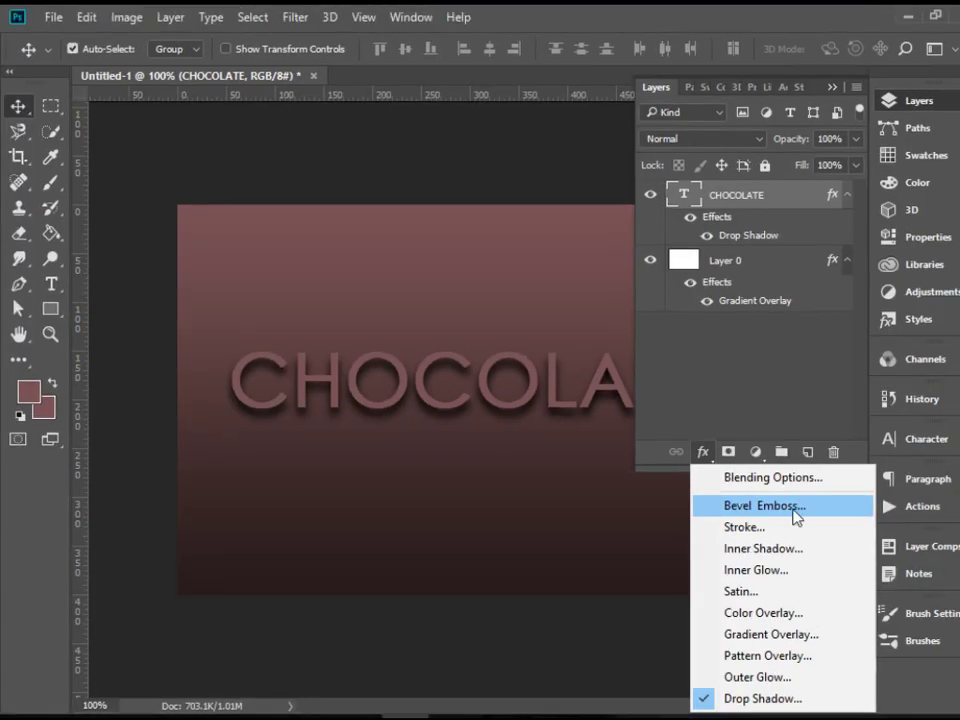
# - Apply Bevel & Emboss with Inner Bevel, Smooth technique and 63% depth to CHOCOLATE
pyautogui.click(790, 512)
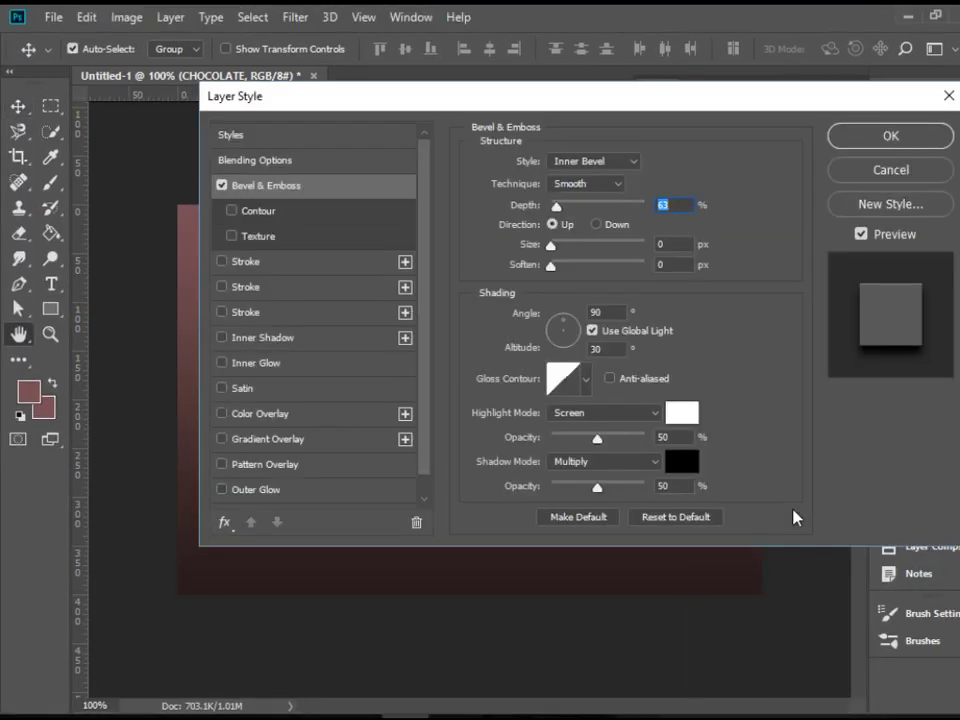
pyautogui.moveTo(514, 112); pyautogui.dragTo(478, 116)
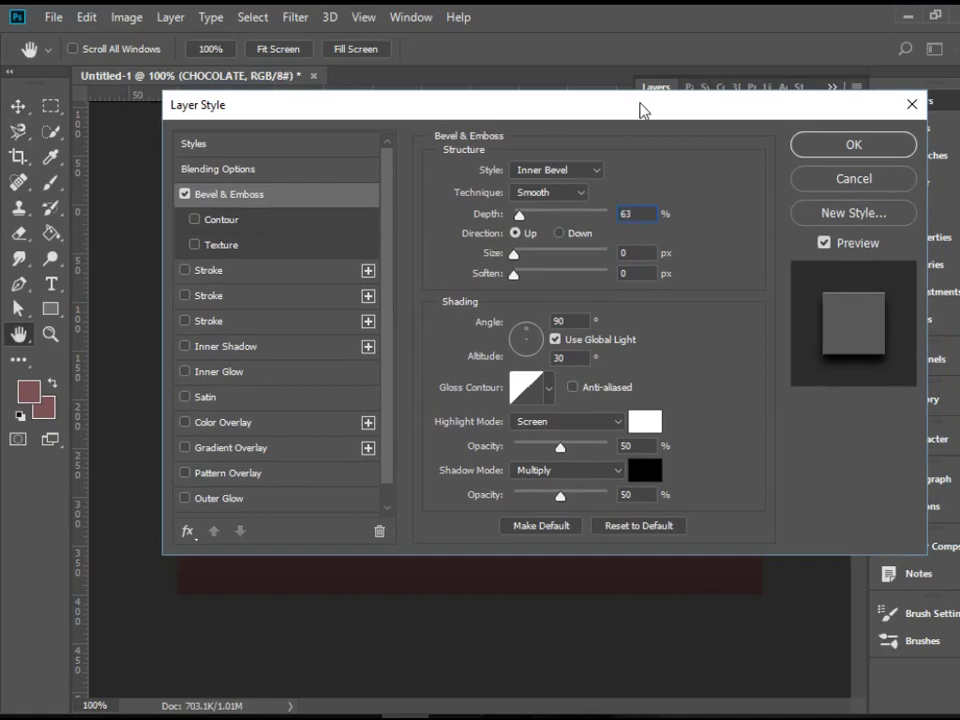
pyautogui.moveTo(638, 107); pyautogui.dragTo(701, 124)
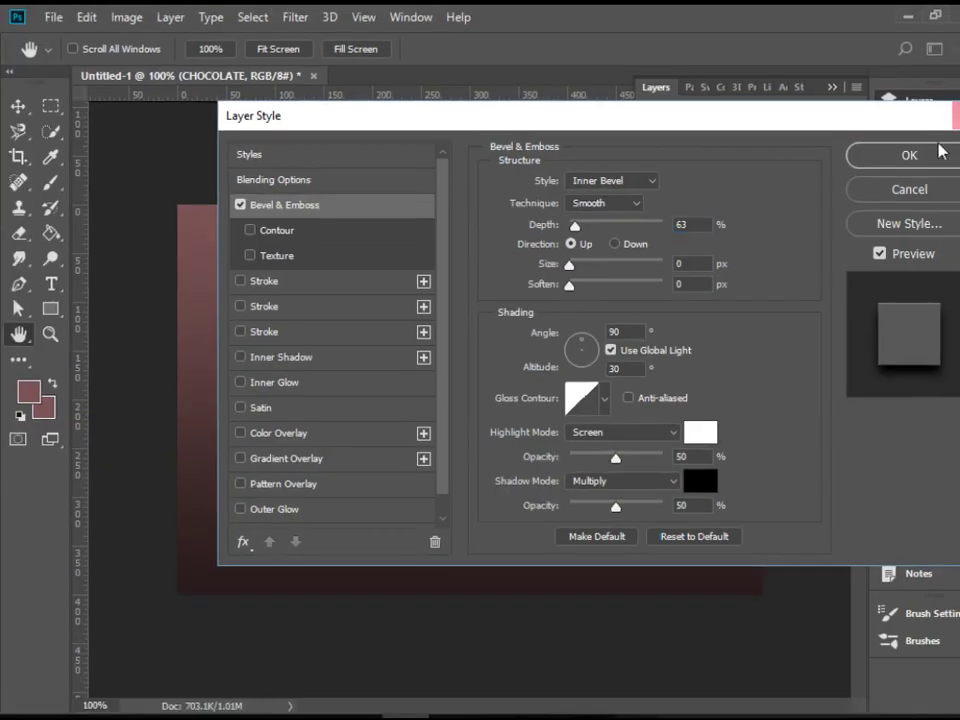
pyautogui.click(905, 154)
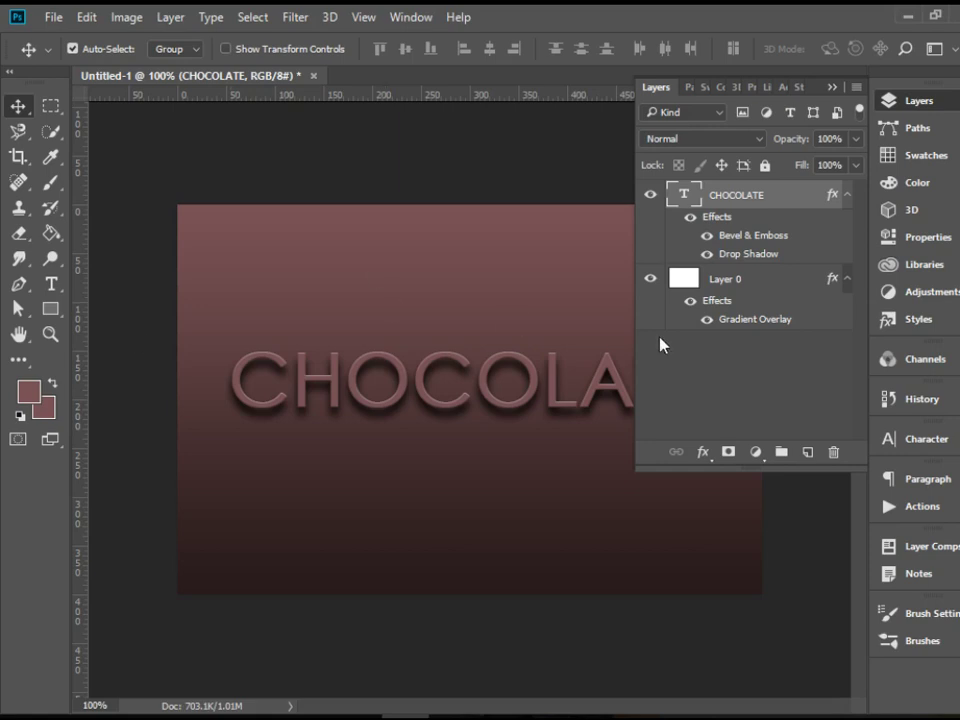
pyautogui.click(933, 104)
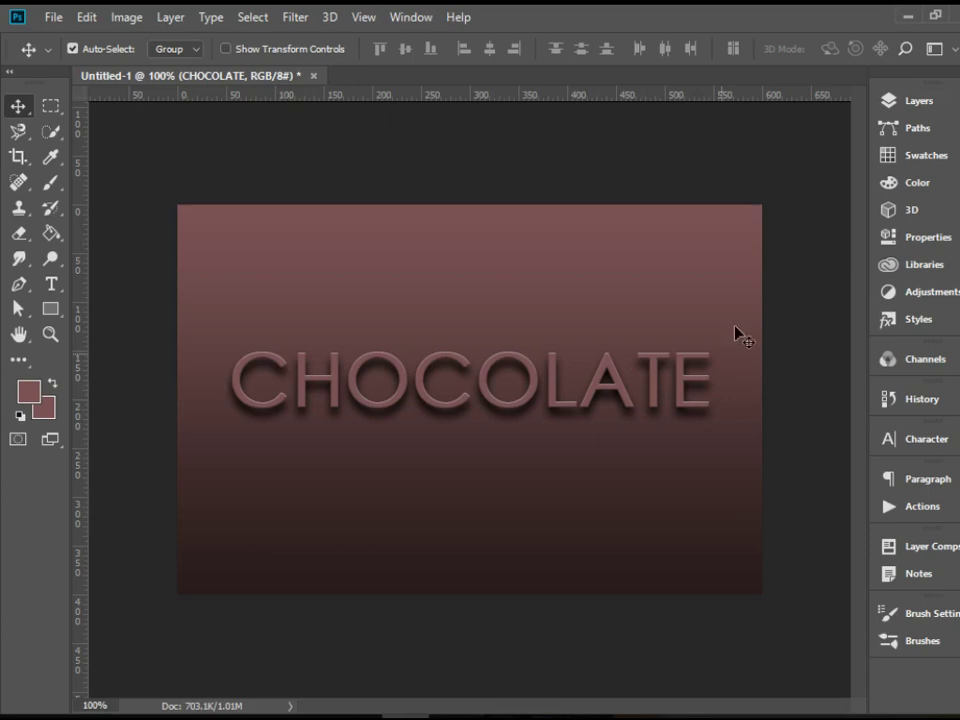
pyautogui.click(895, 104)
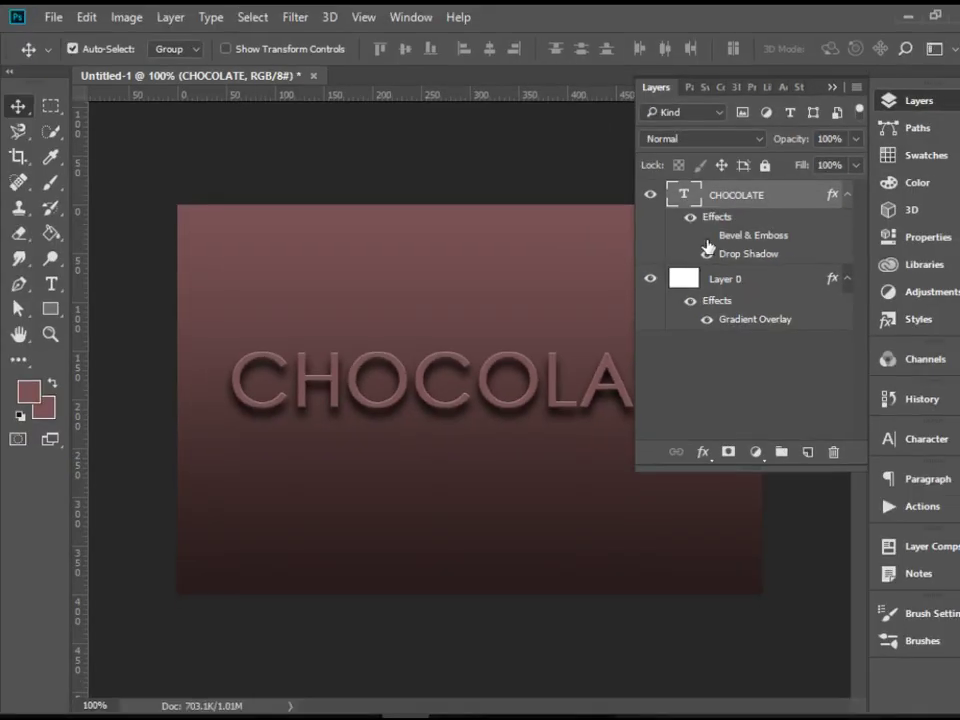
pyautogui.click(704, 231)
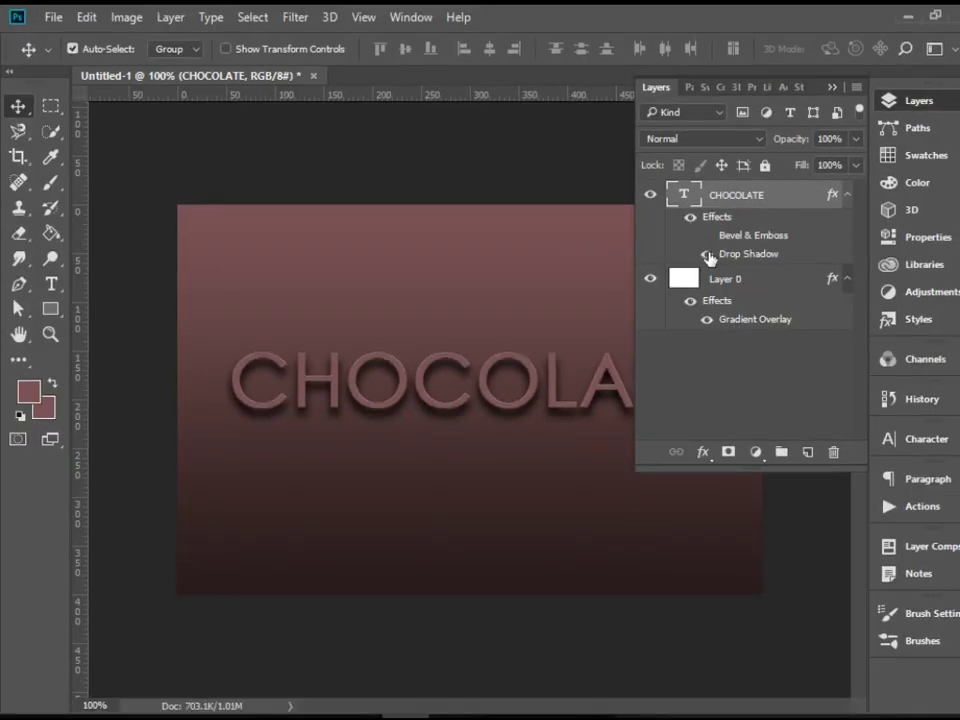
pyautogui.click(708, 256)
pyautogui.click(708, 256)
pyautogui.click(706, 235)
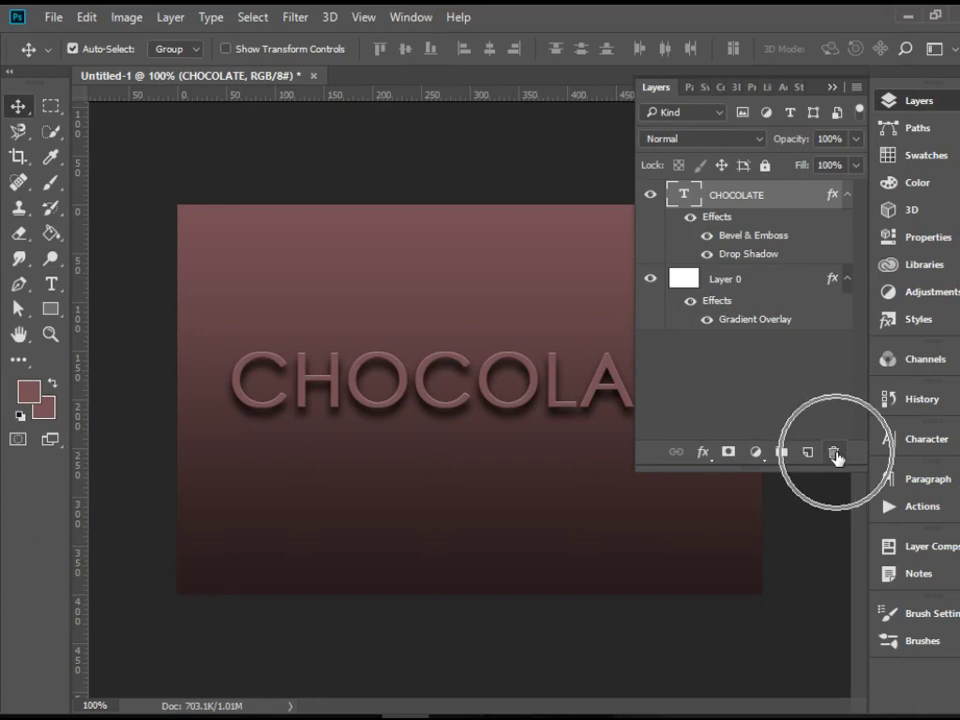
# - Inspect the Bevel & Emboss settings, cancel without changes, and collapse the Layers panel
pyautogui.doubleClick(745, 240)
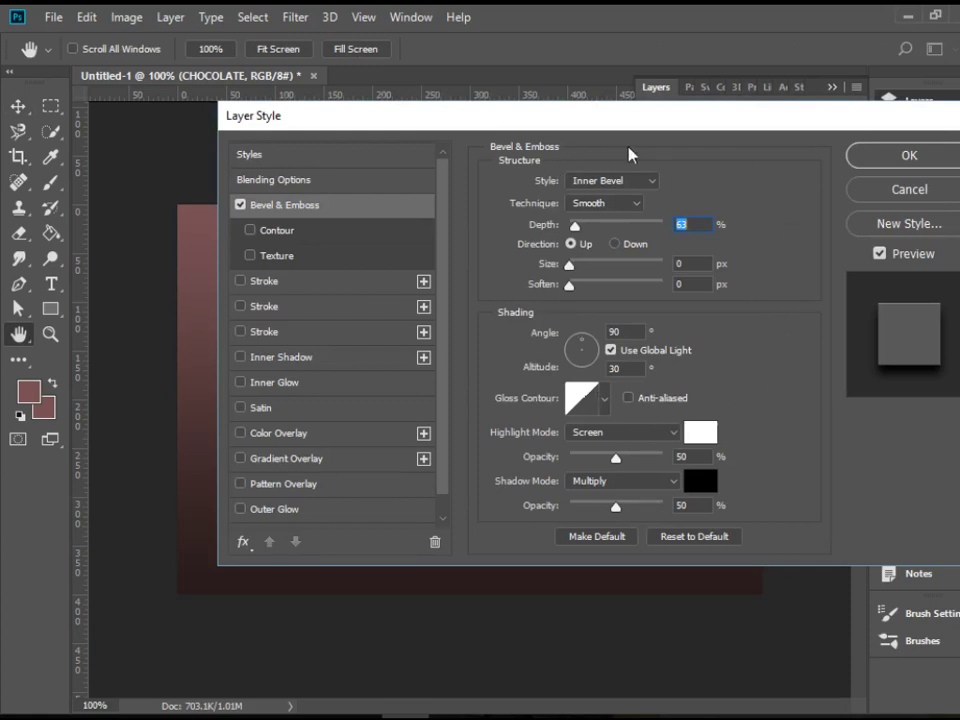
pyautogui.click(870, 196)
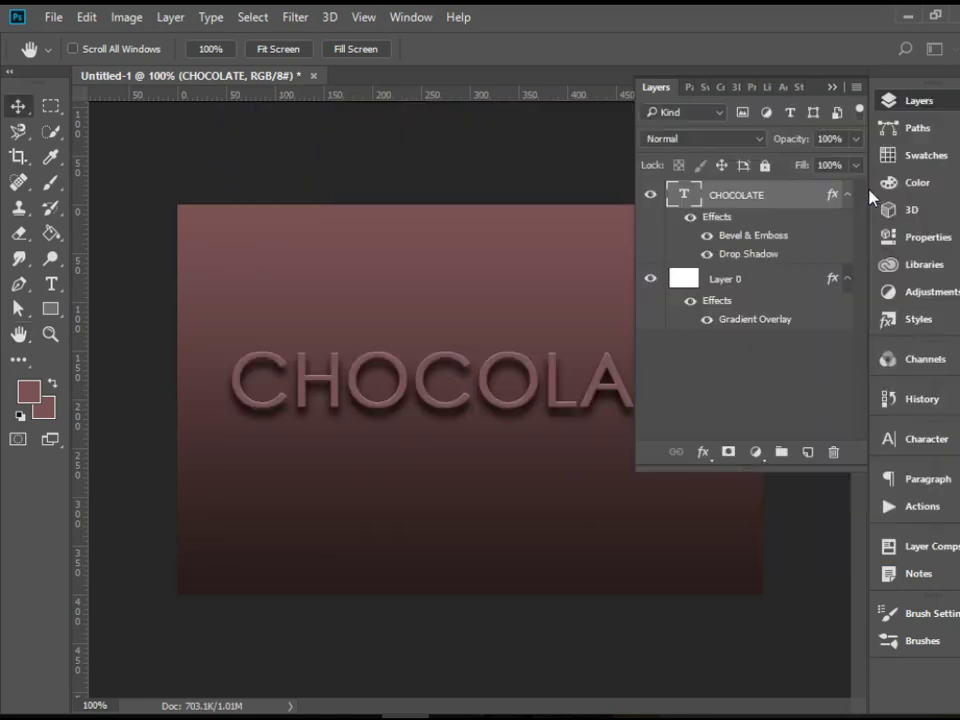
pyautogui.click(886, 100)
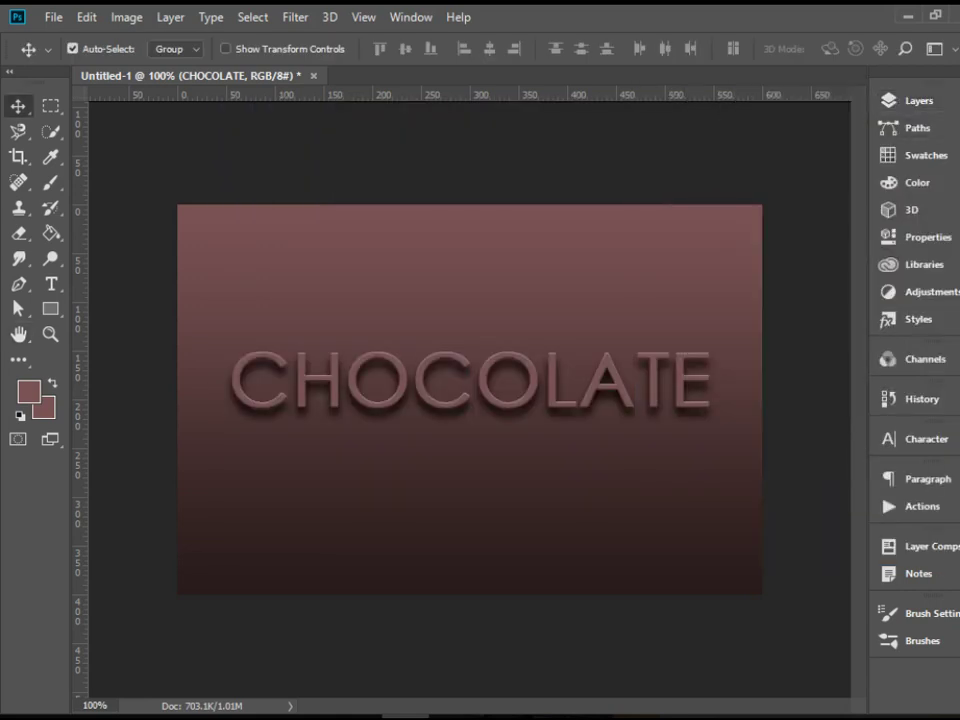